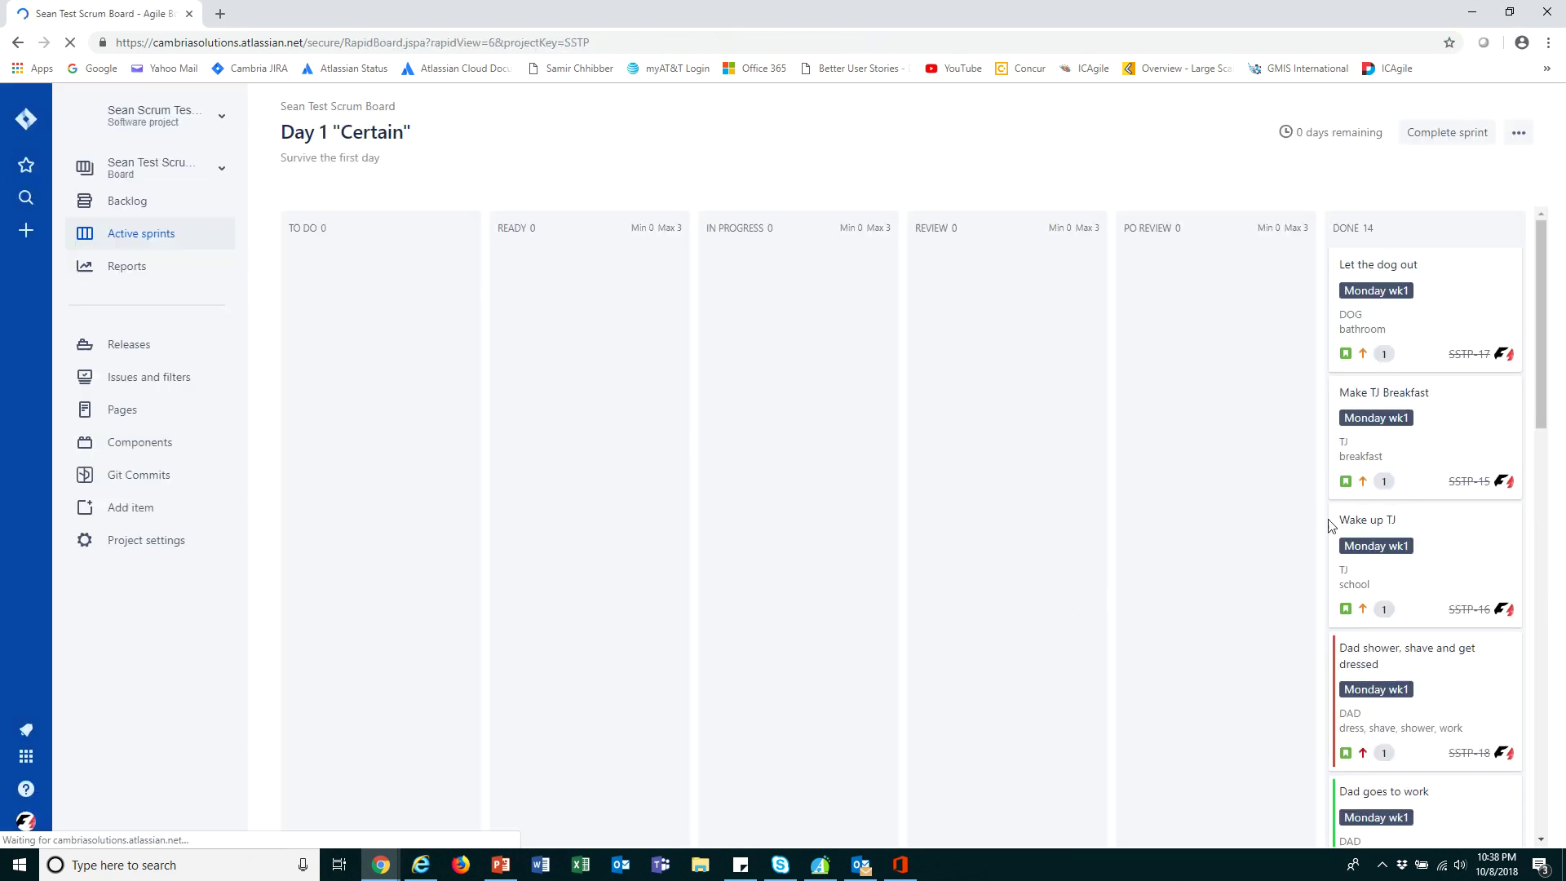
Open the Burndown Chart report for the Day 1 "Certain" sprint and examine the remaining story points against the guideline.
click(165, 271)
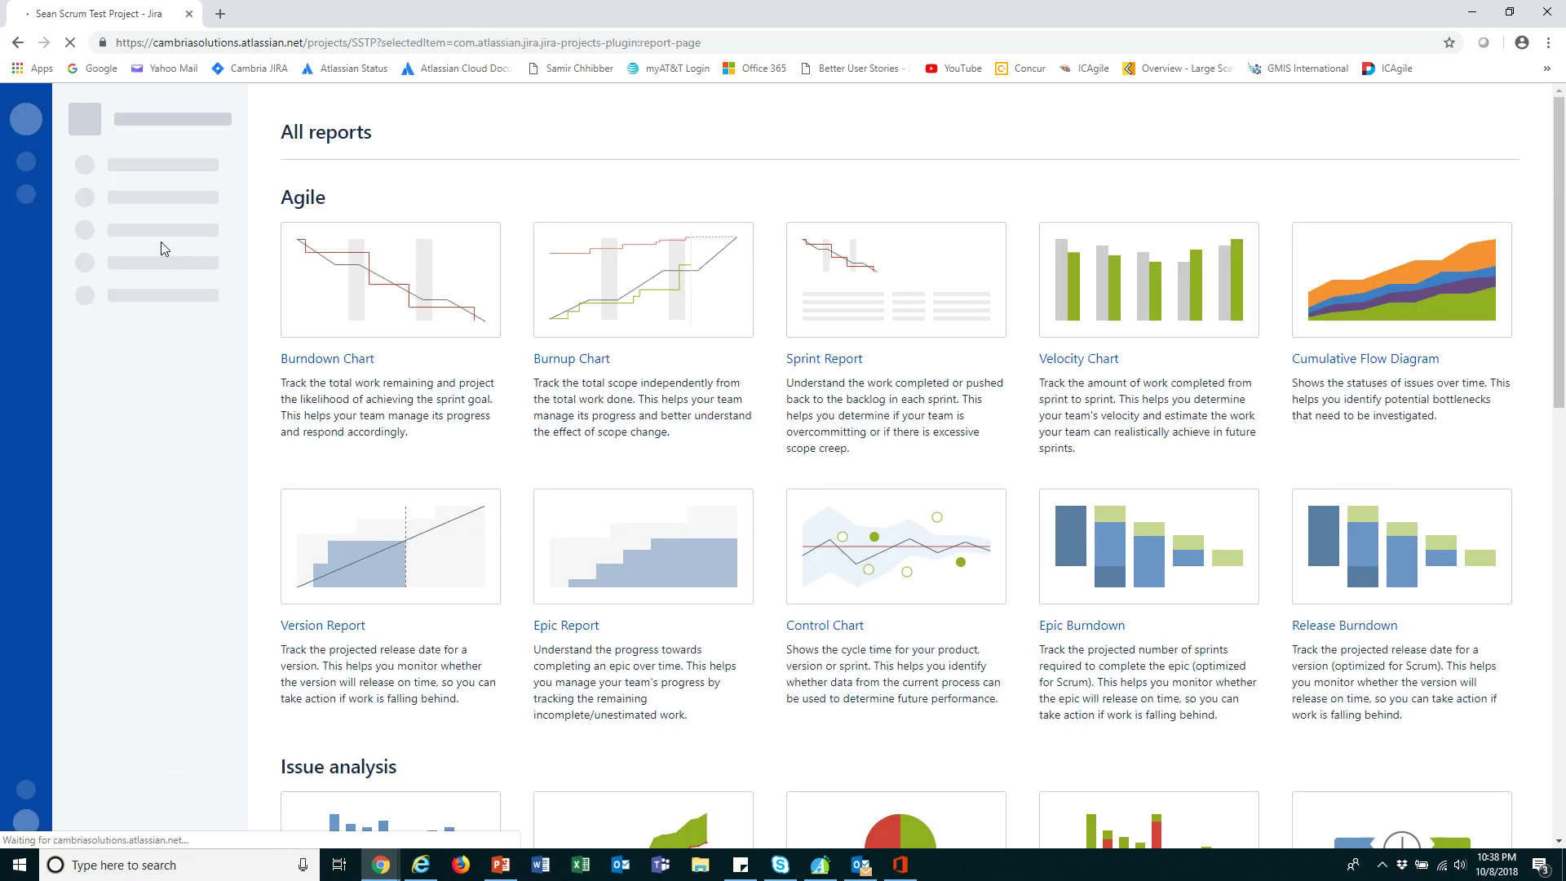
click(349, 316)
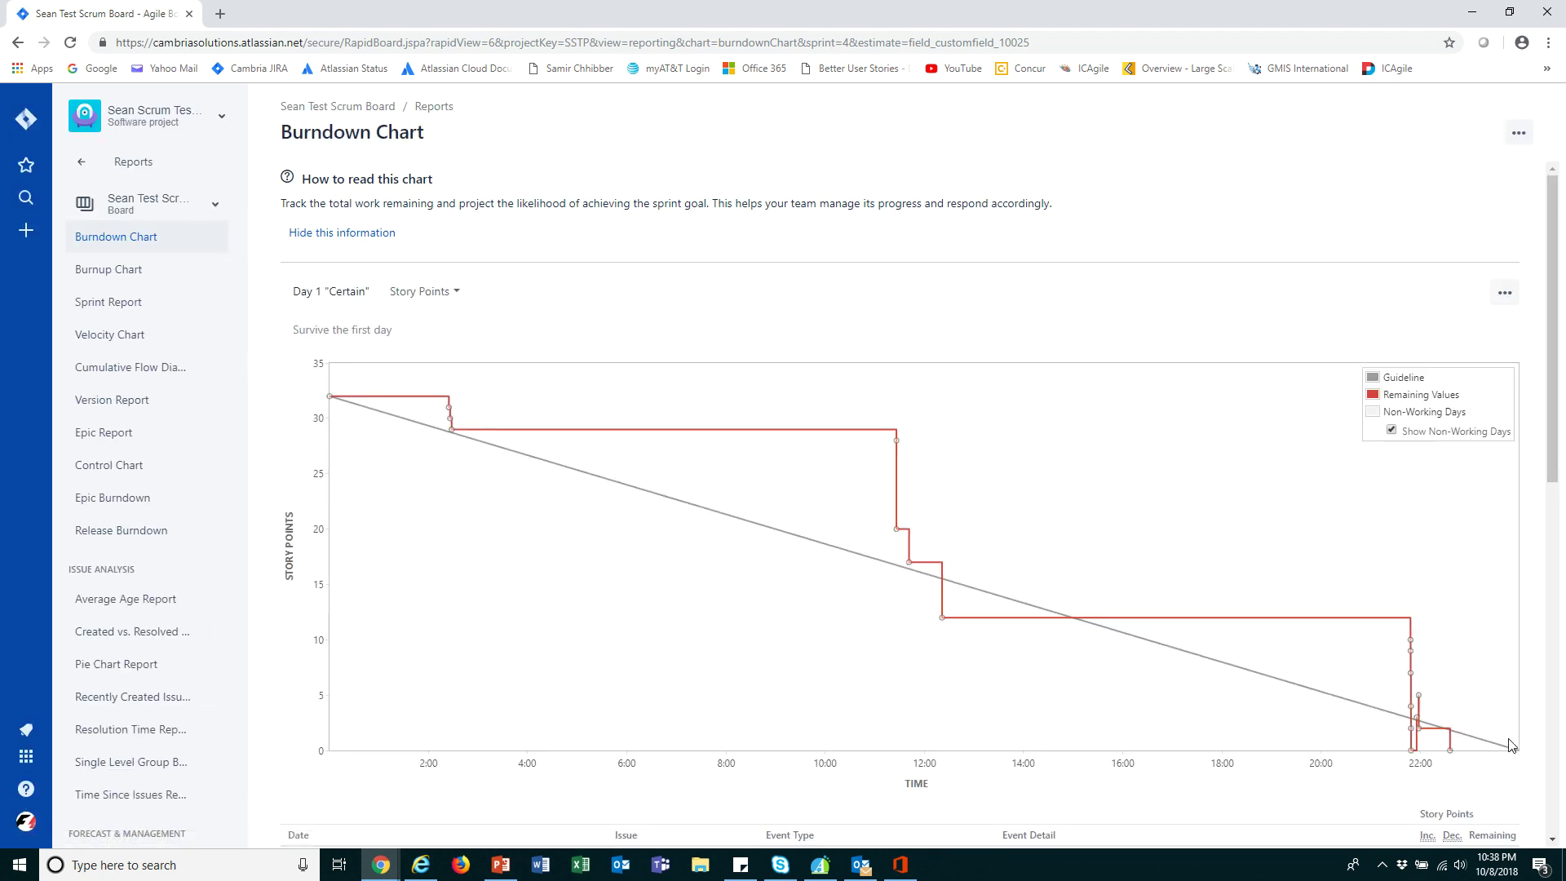
mouse_move(1450, 750)
click(79, 165)
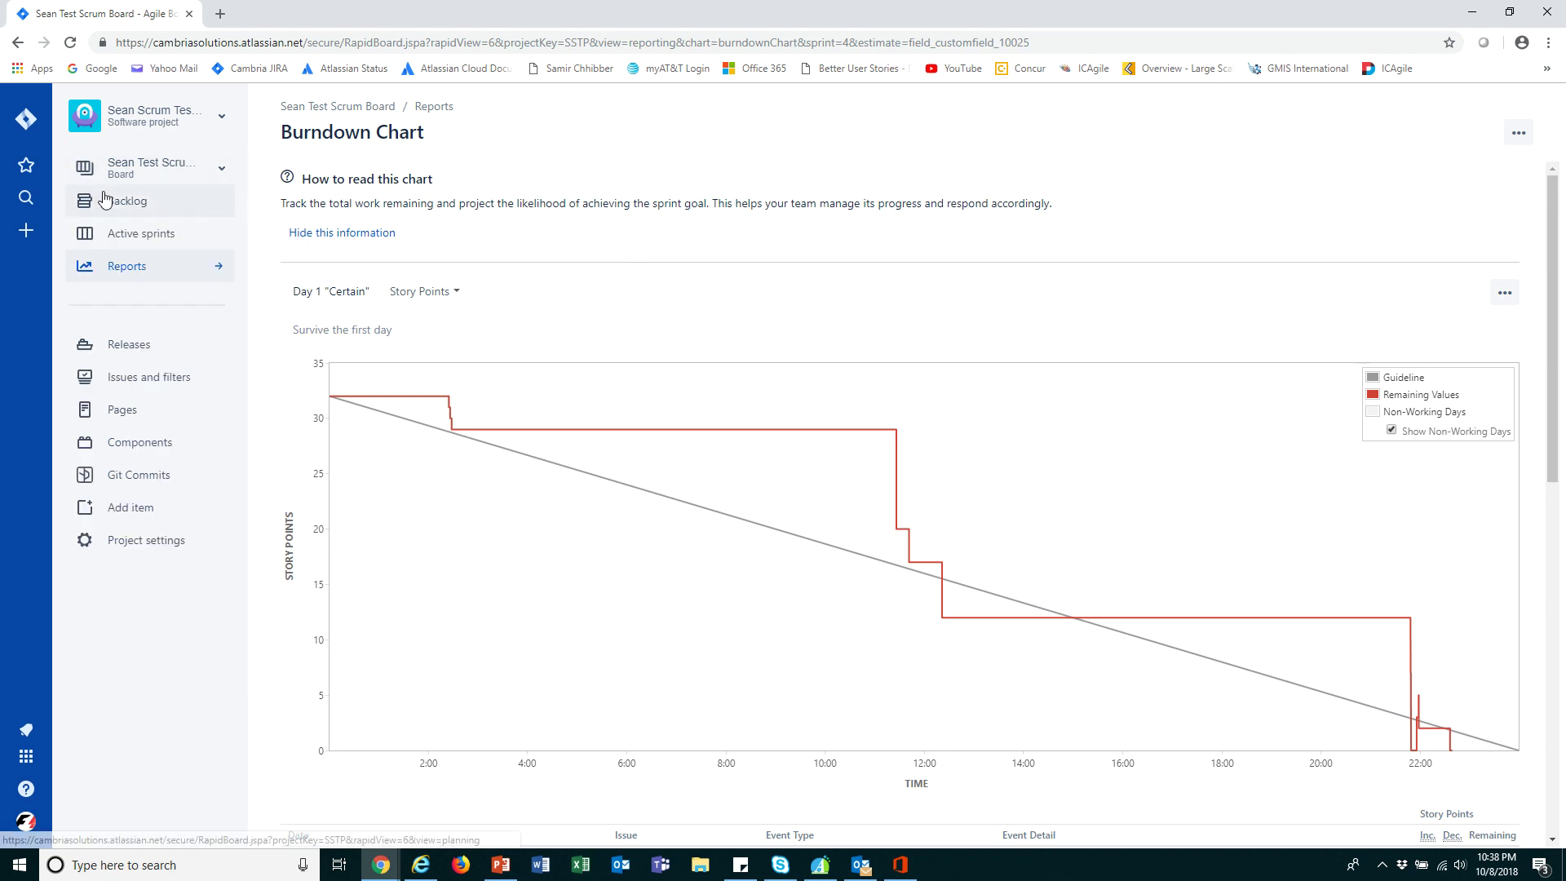
Edit the Day 1 "Certain" sprint from the backlog, setting its end date to 08/Oct/18 10:45 PM, and save the update.
click(133, 214)
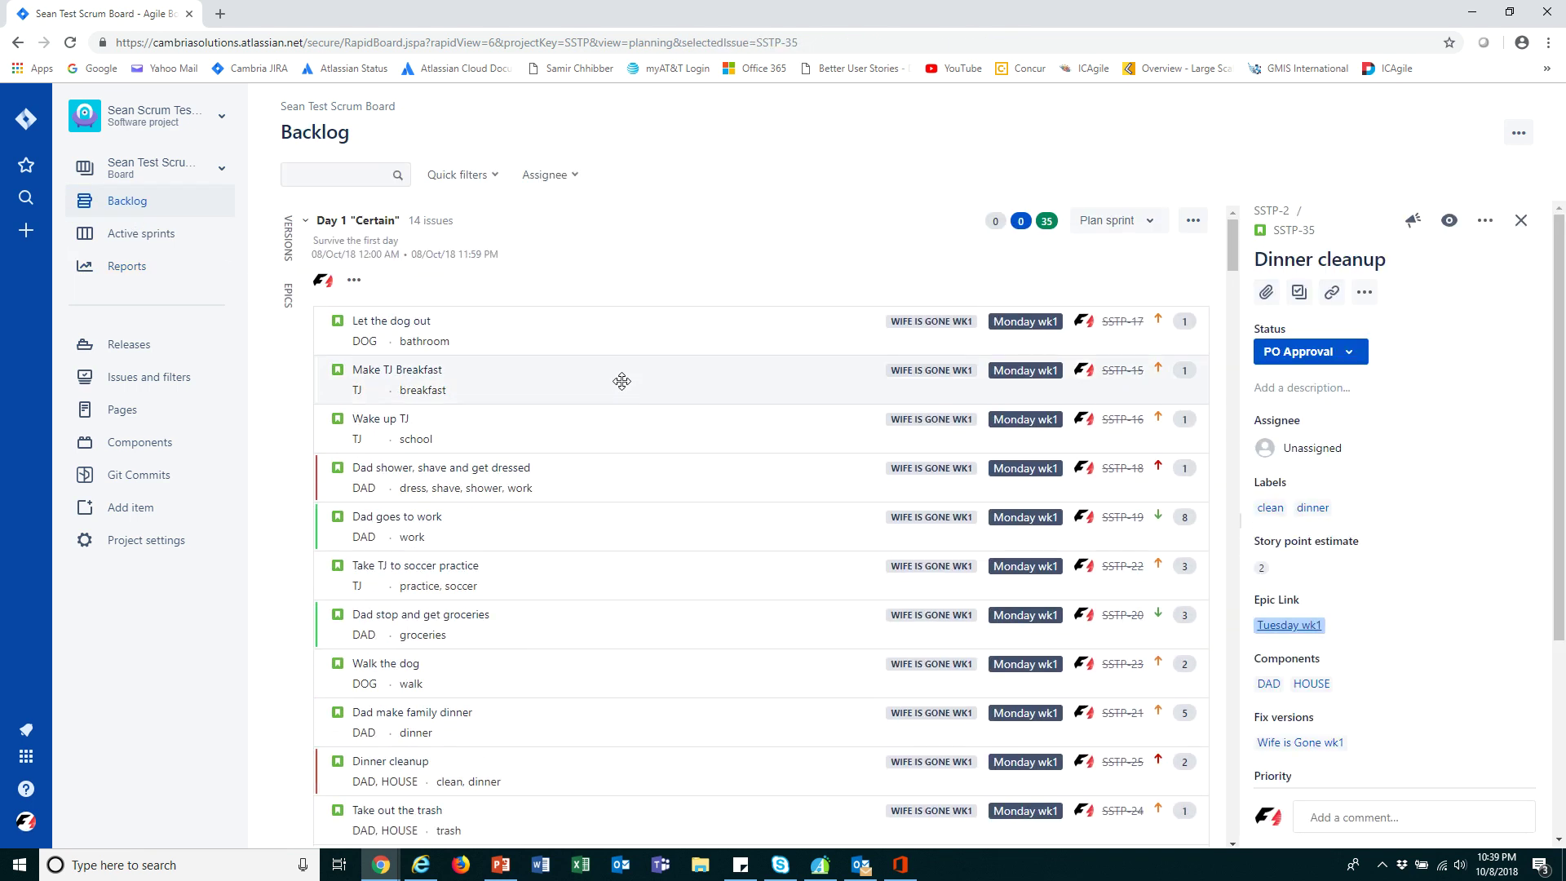
click(1196, 234)
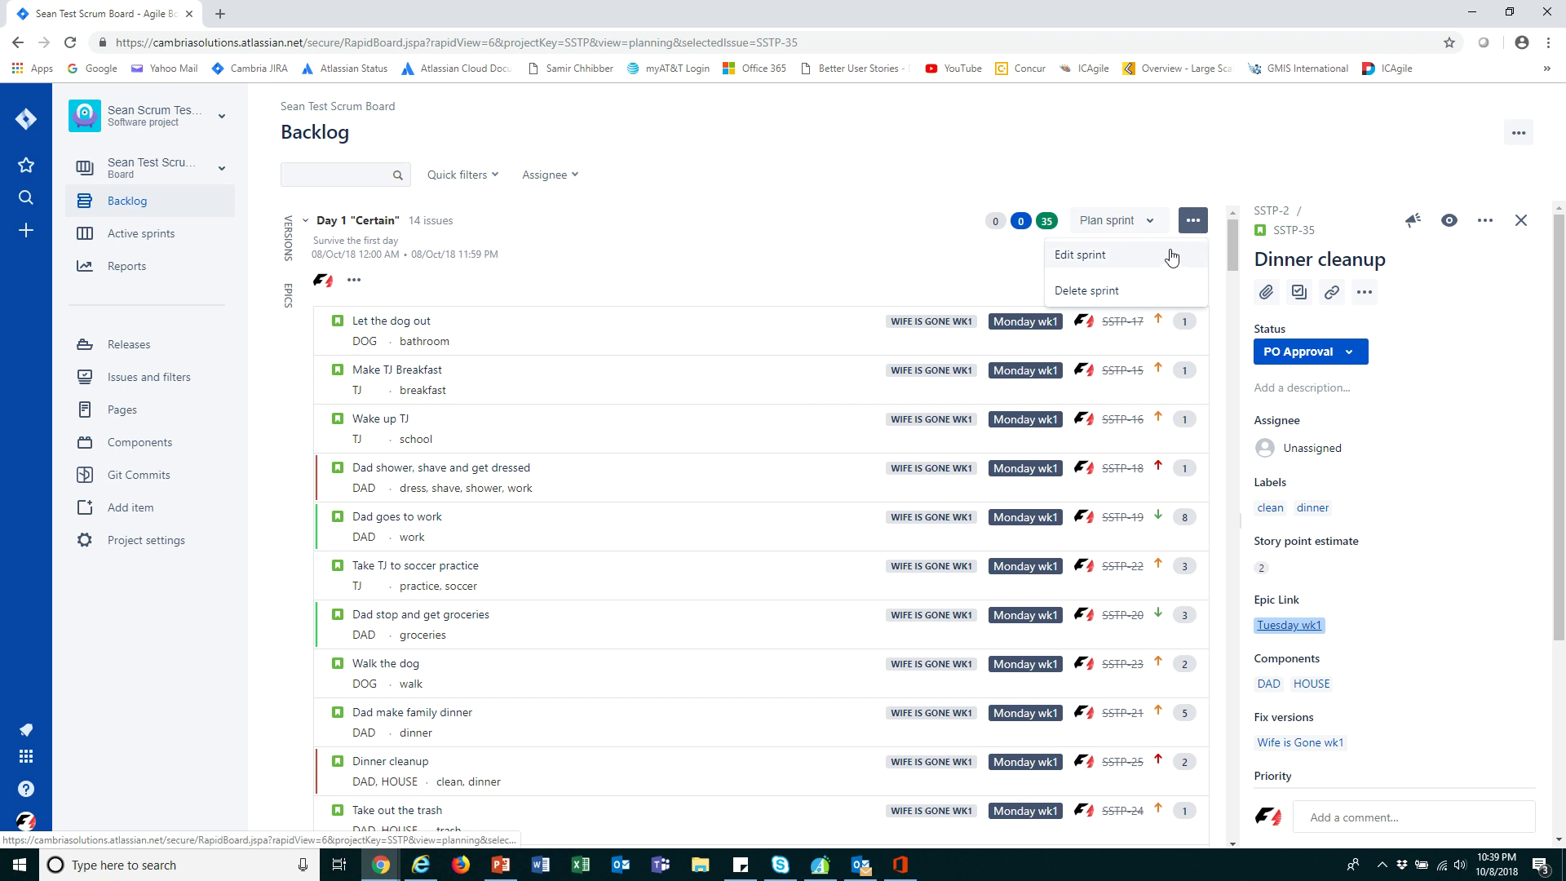
click(1114, 261)
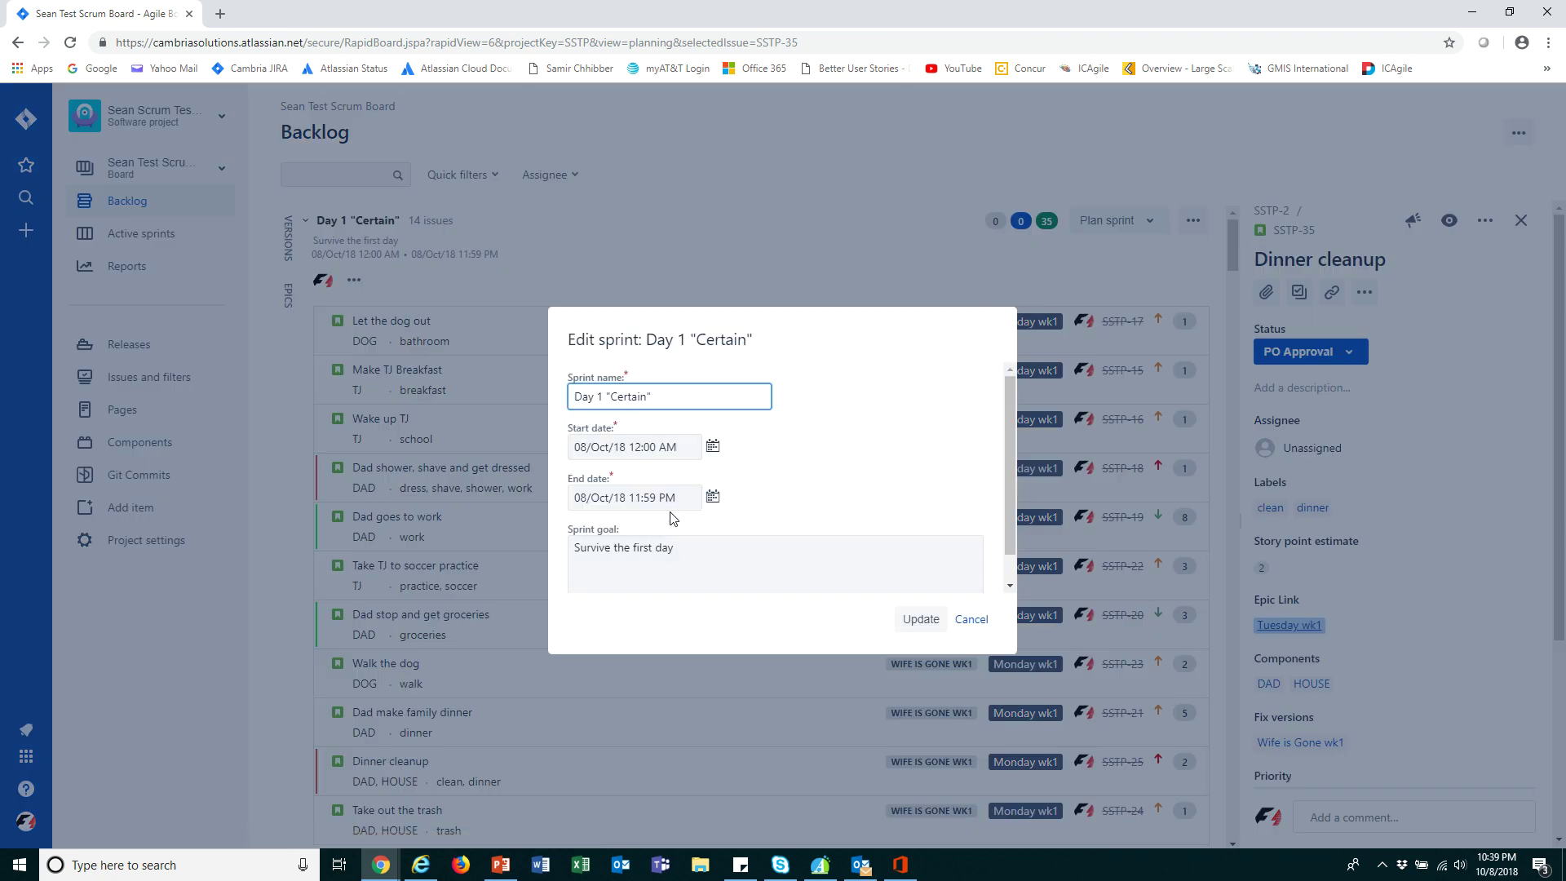
click(713, 499)
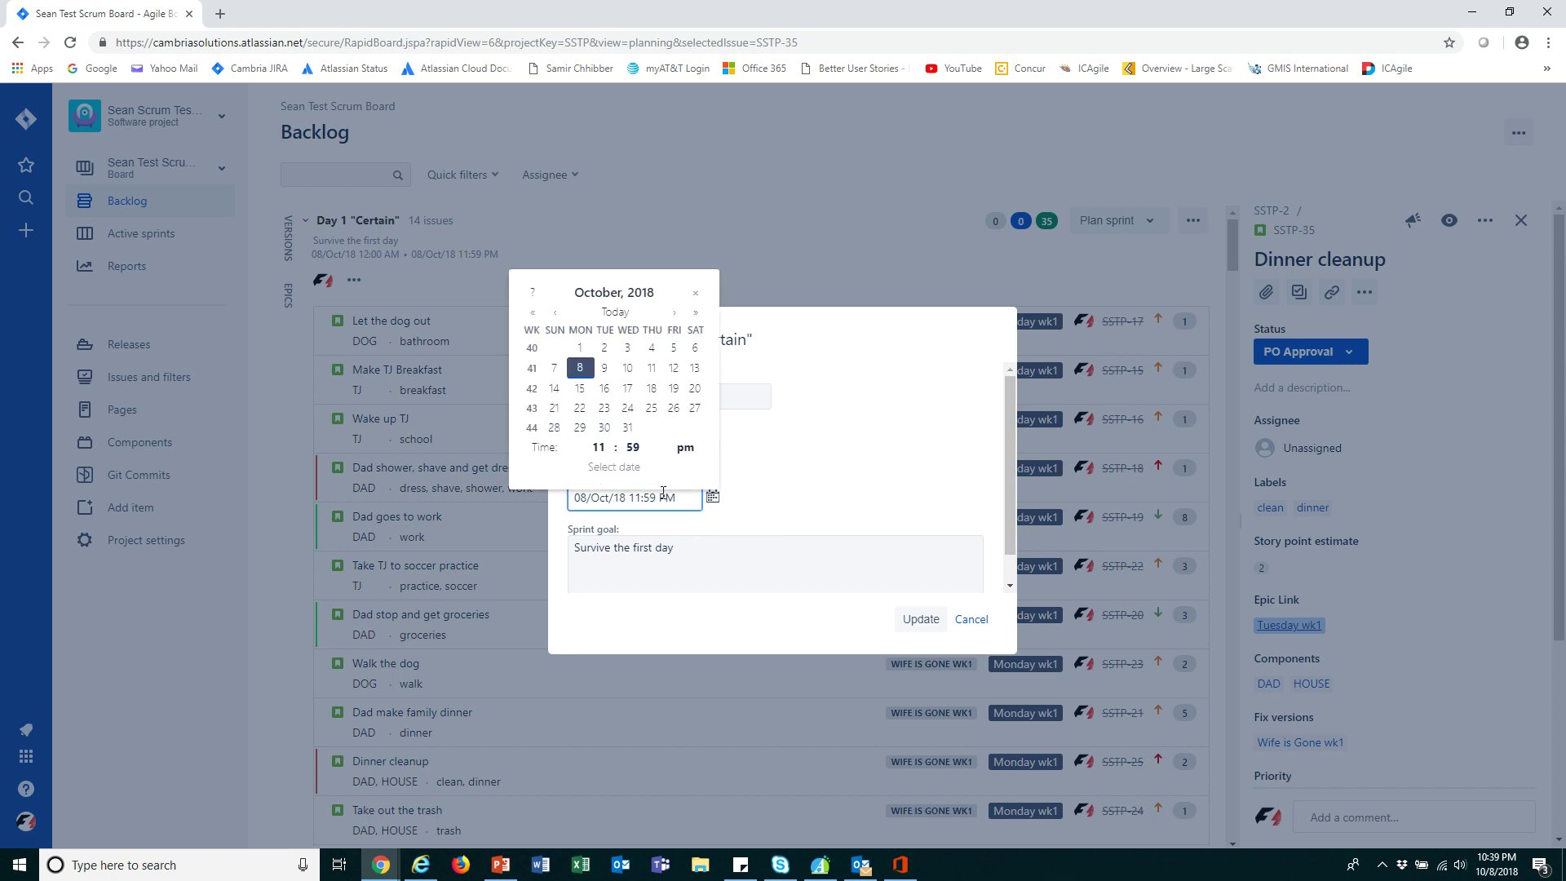
click(762, 511)
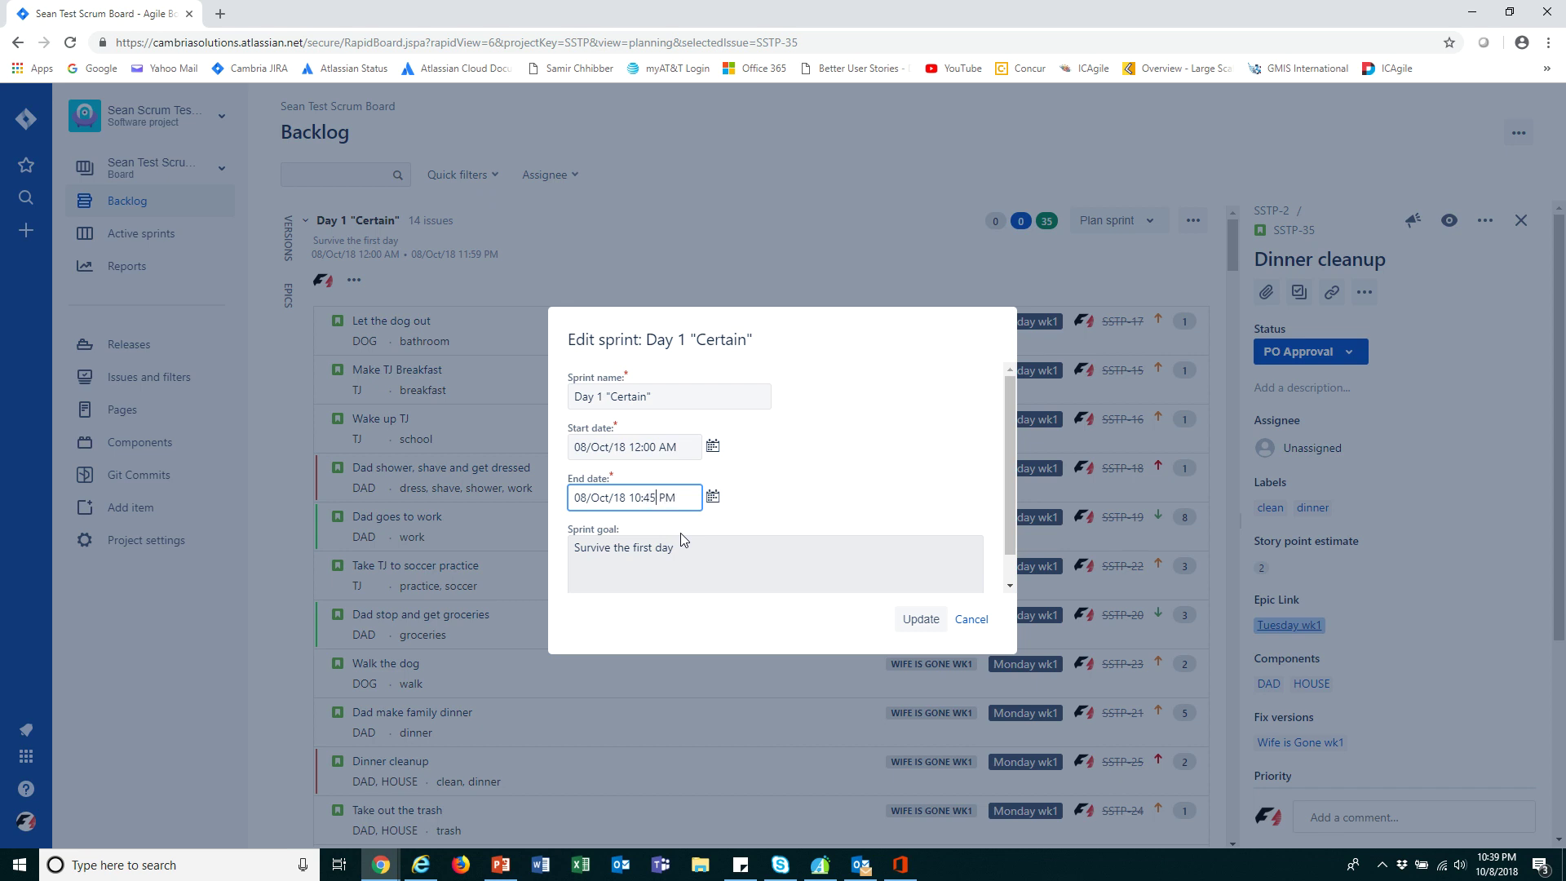
key(shift+Tab)
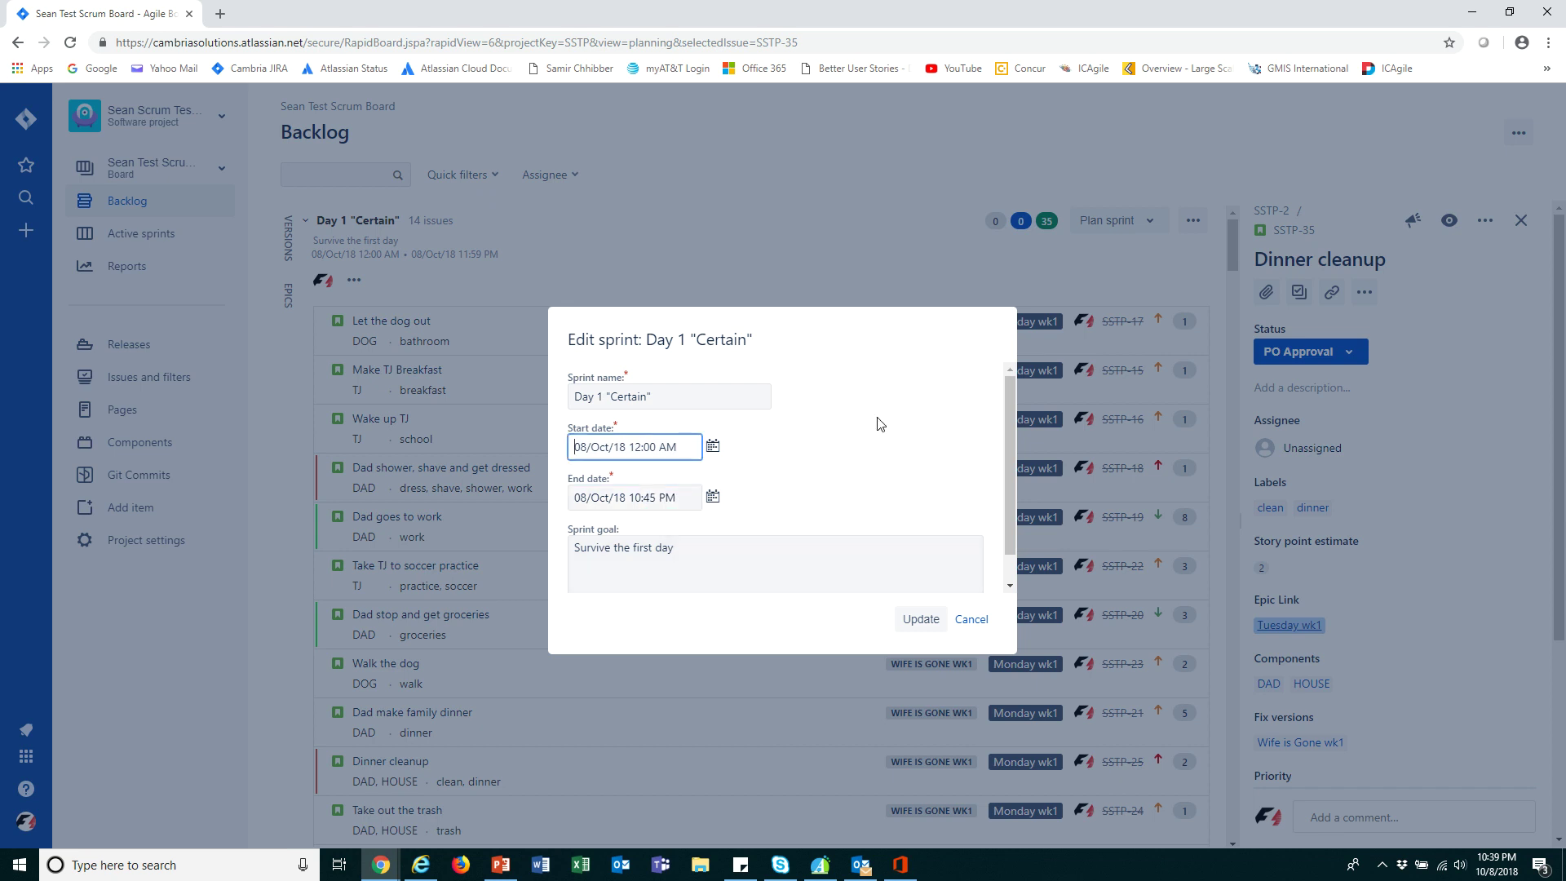
click(921, 622)
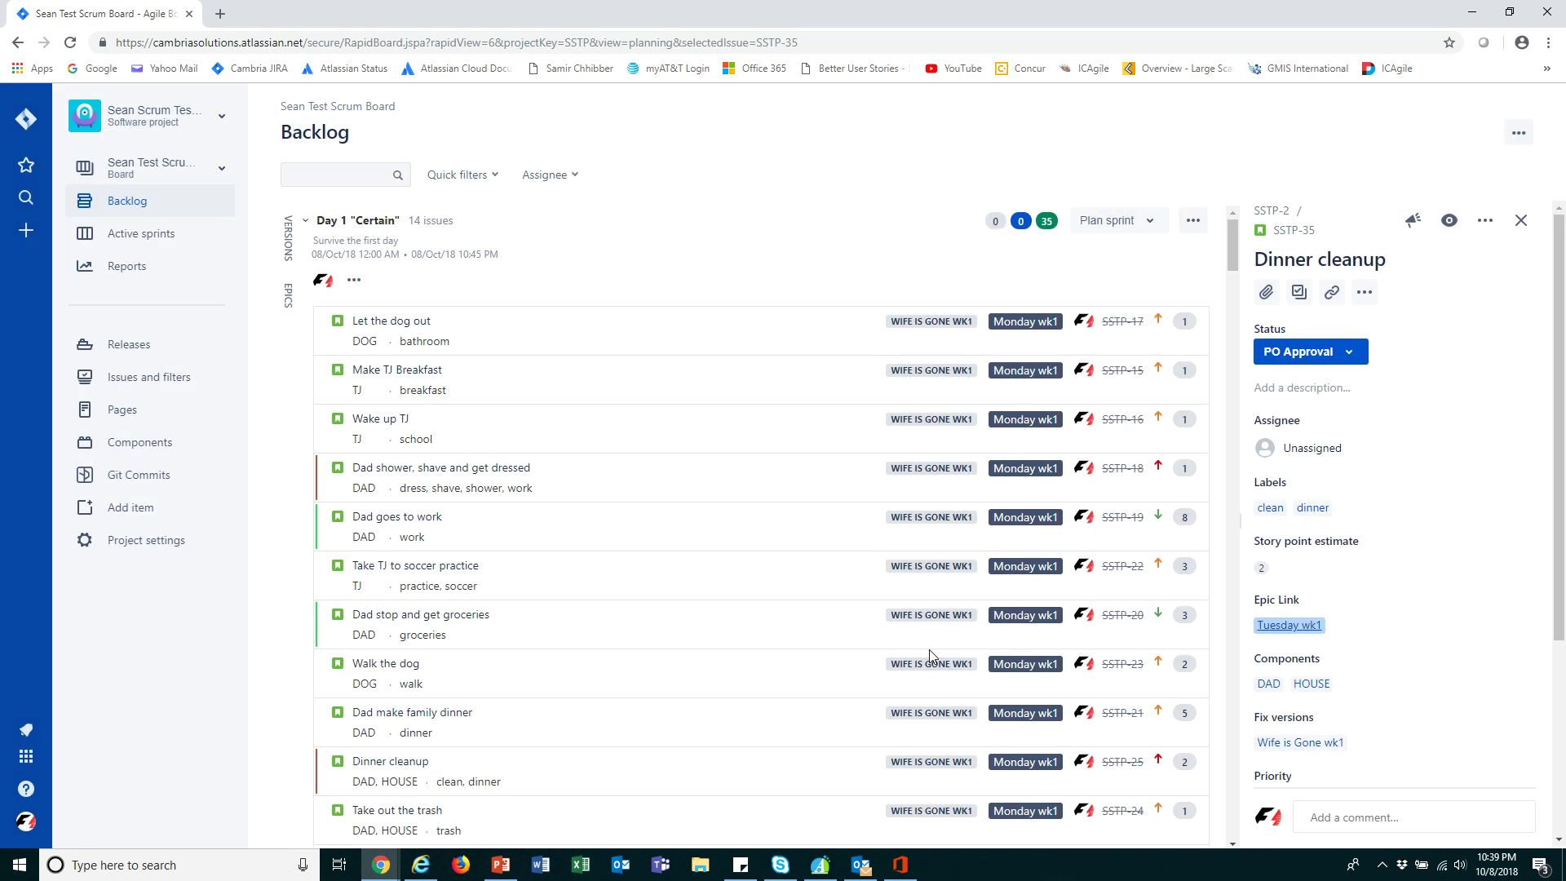
Check the Burndown Chart again with the sprint's new end time, and leave the reports.
click(117, 267)
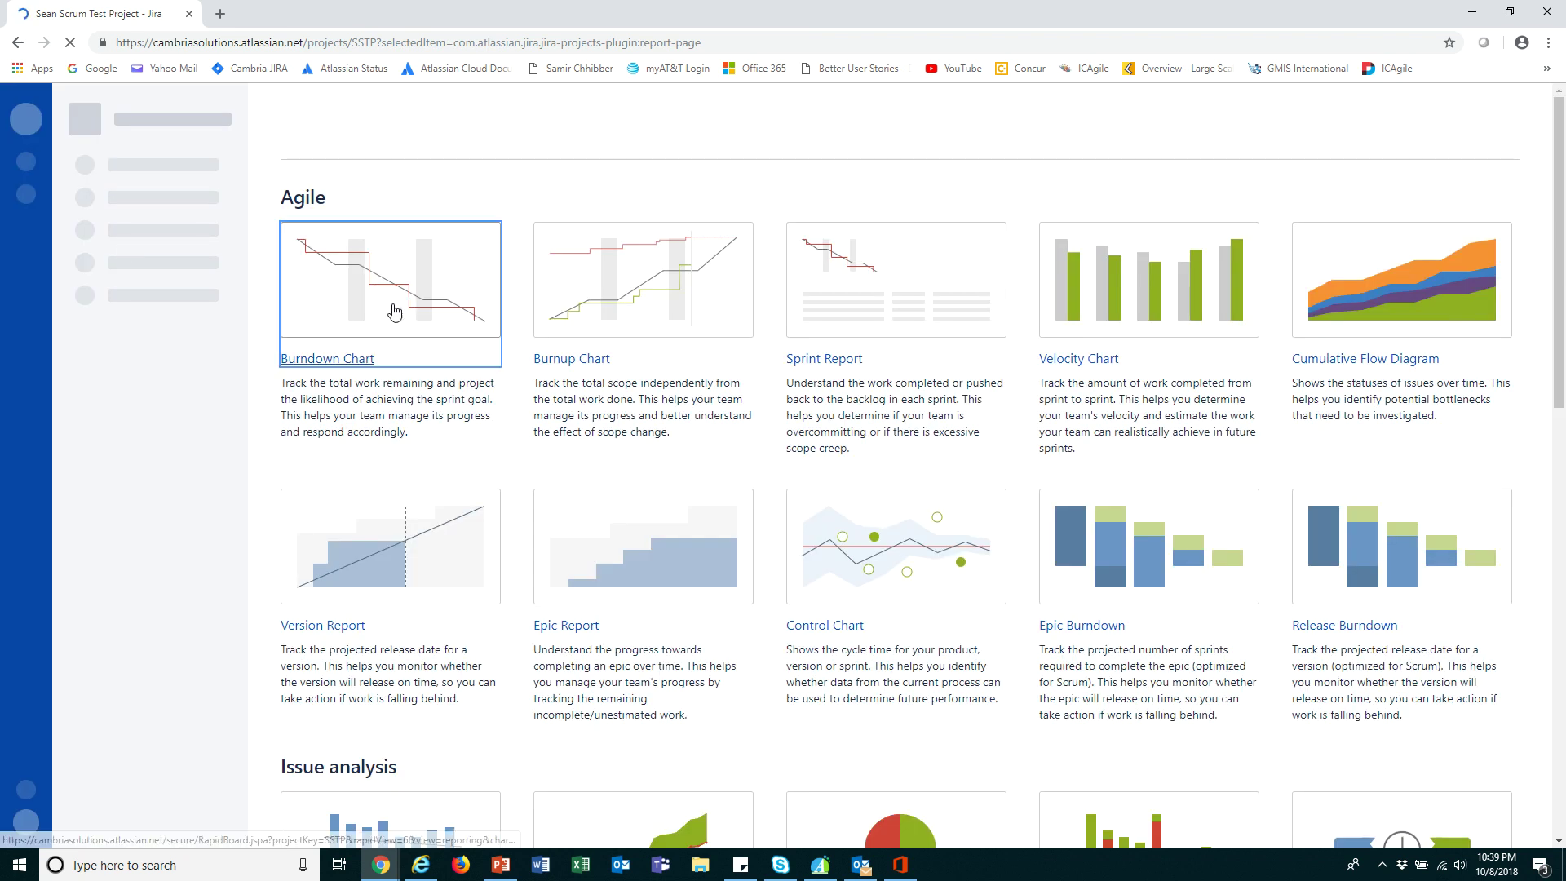
click(394, 310)
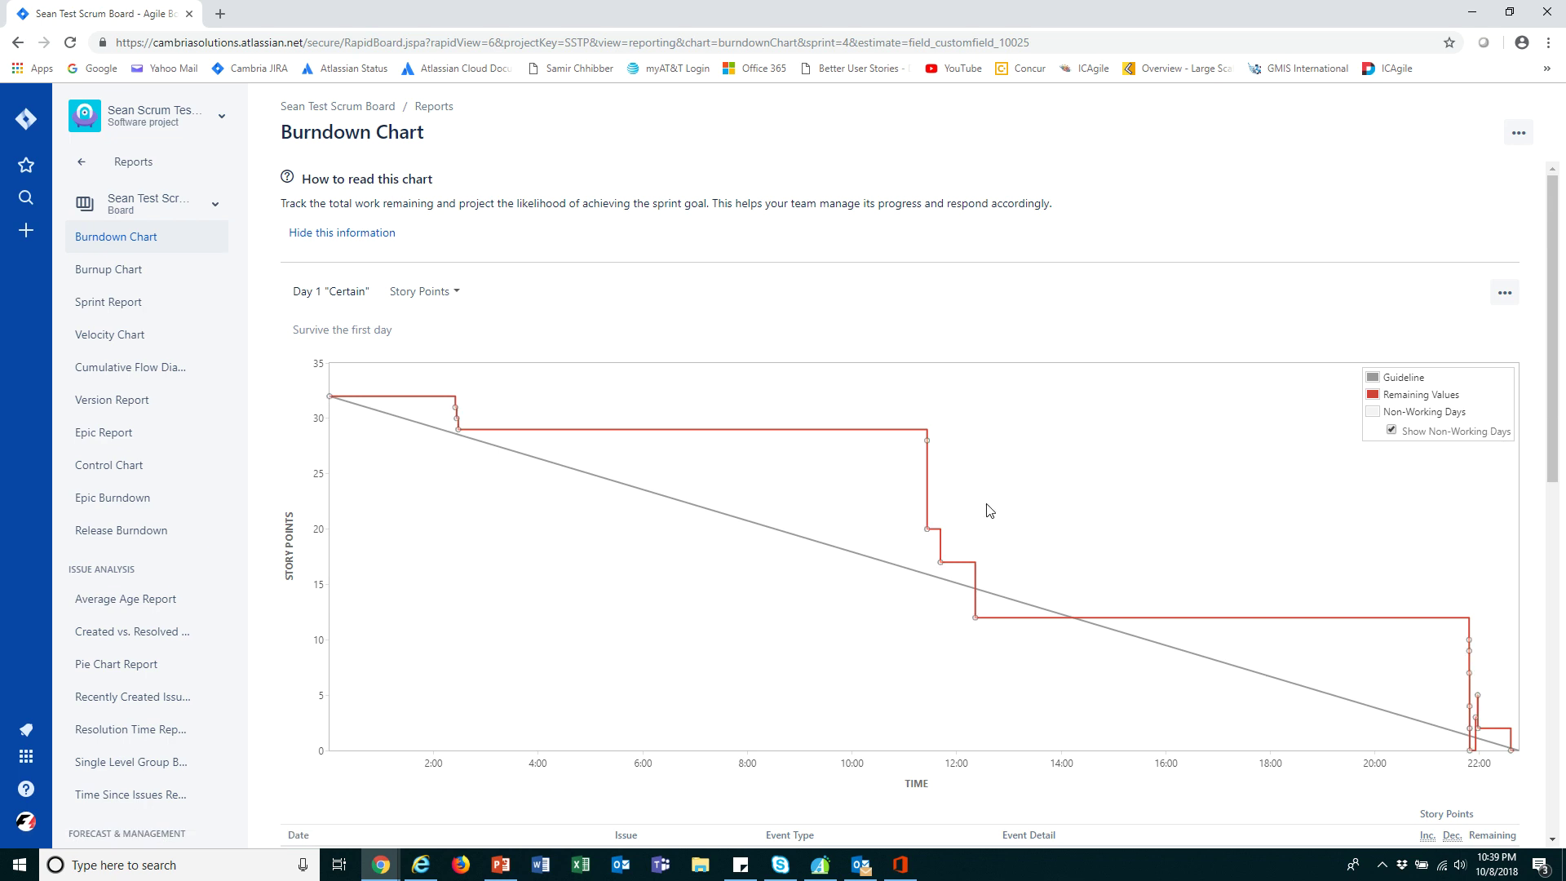
click(85, 167)
Complete the Day 1 "Certain" sprint from the active sprints board.
click(139, 236)
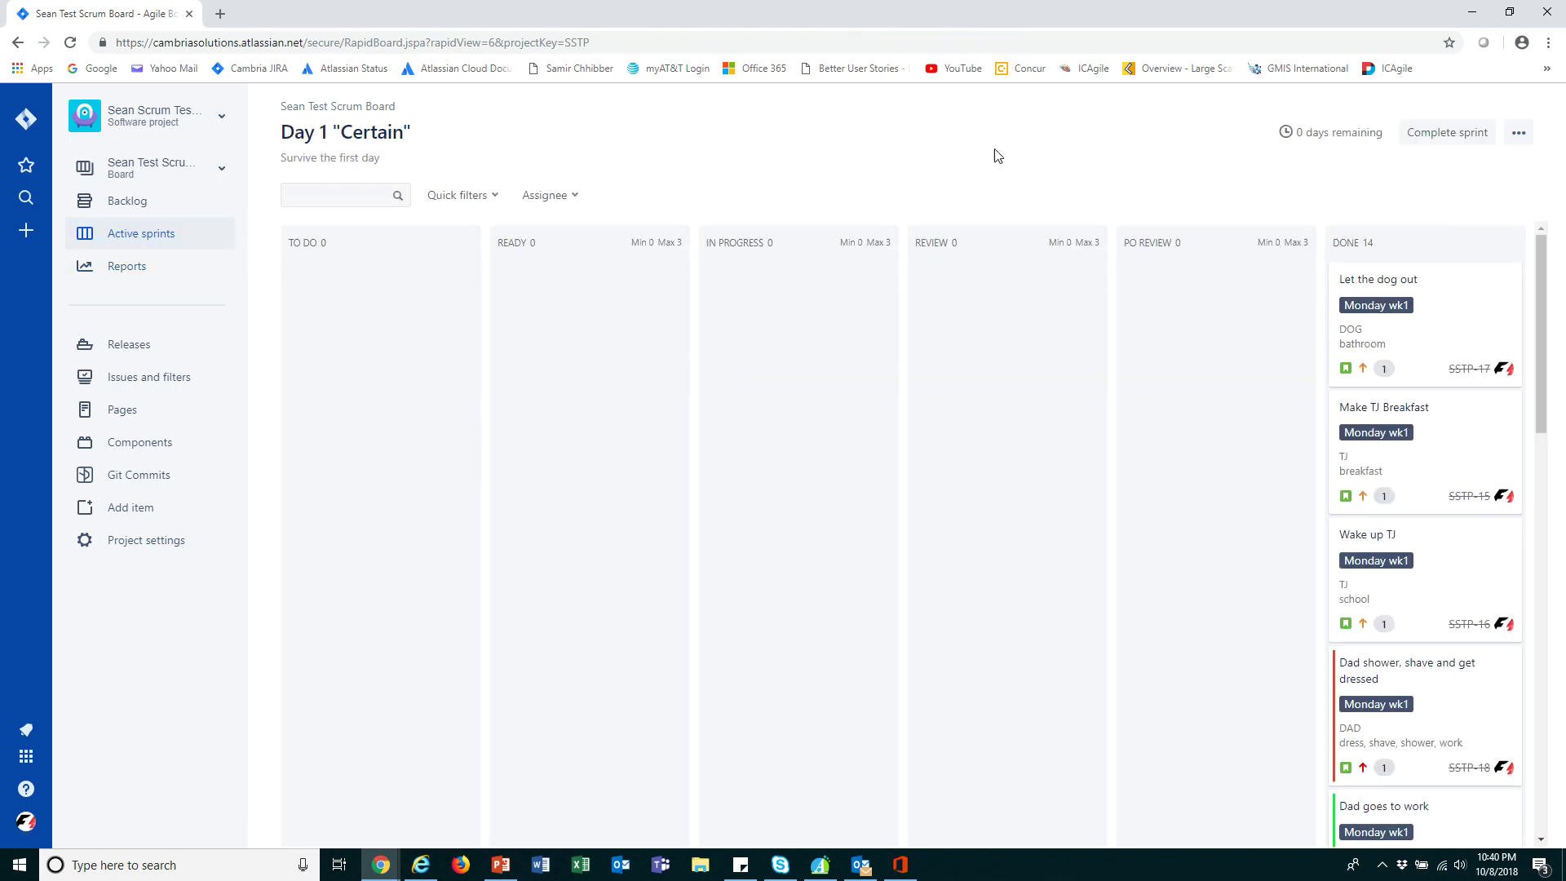
click(1466, 134)
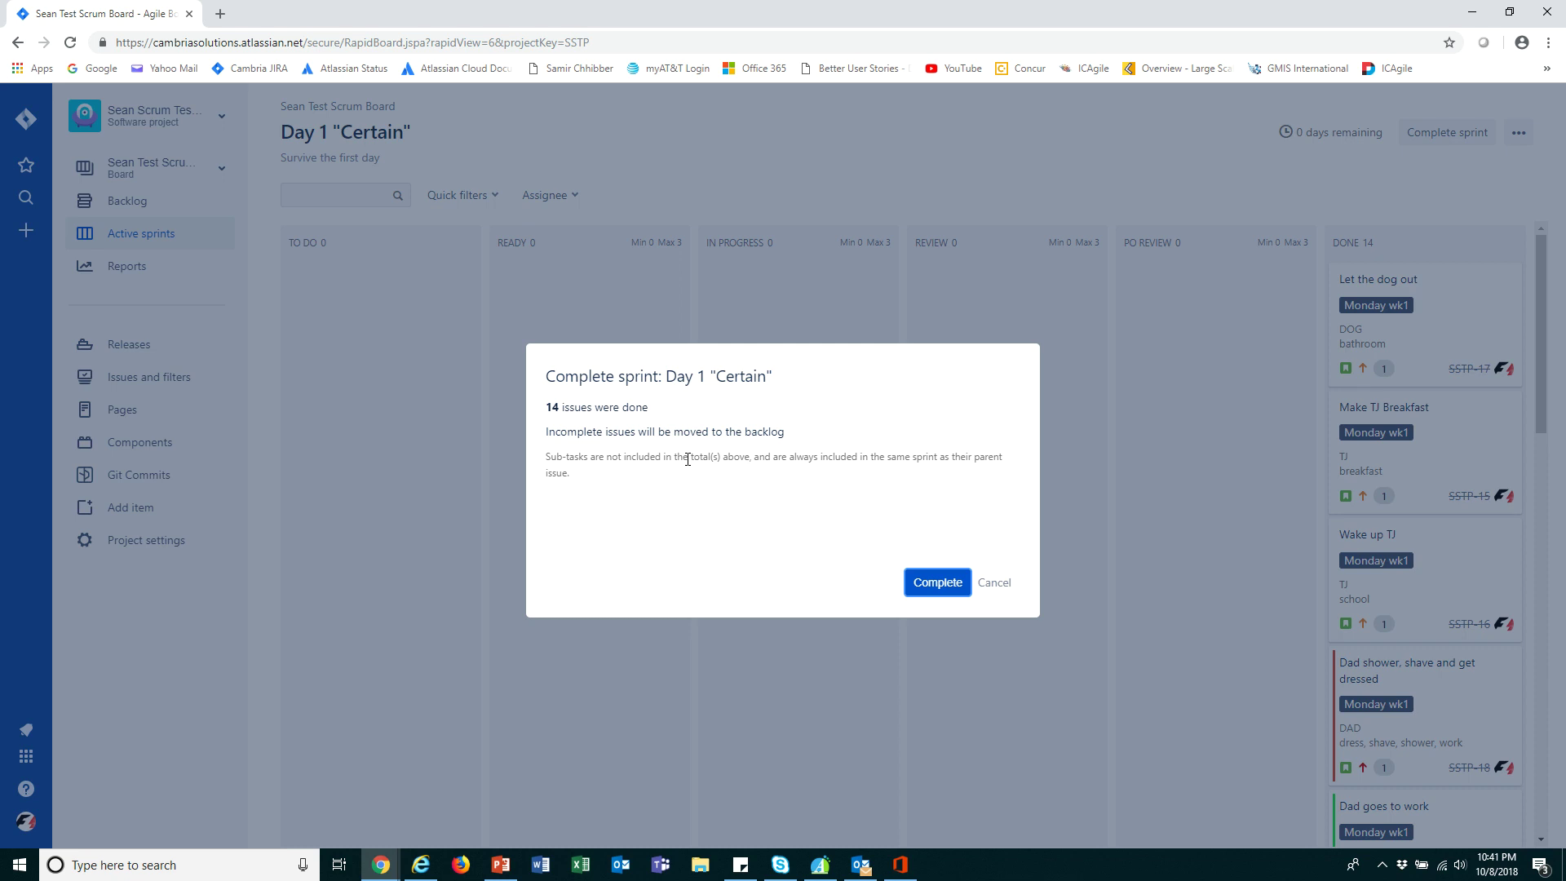
click(937, 582)
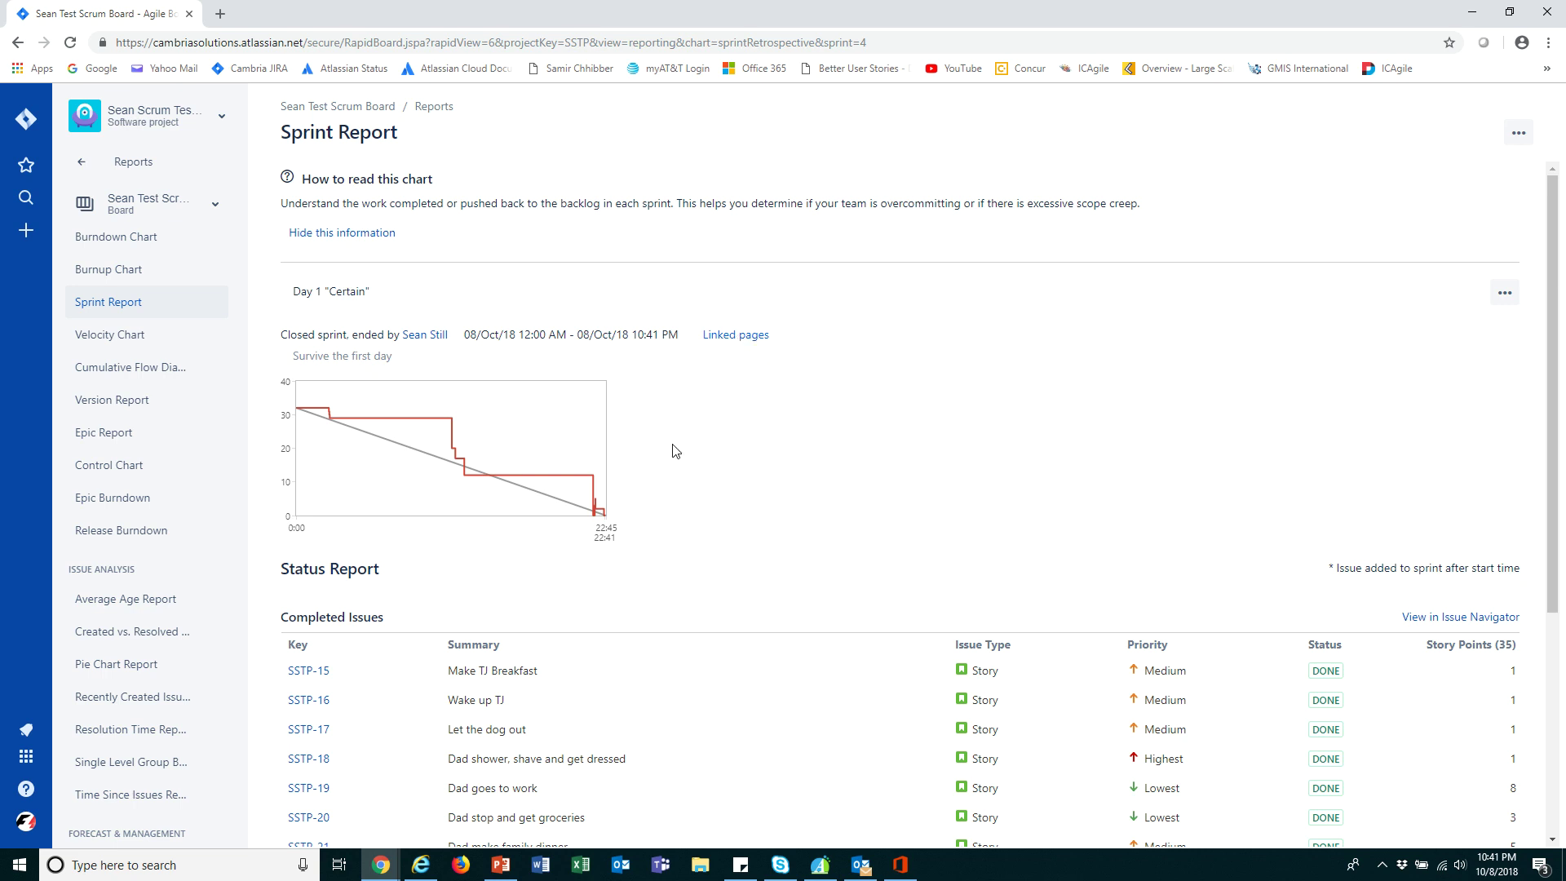
Review the Sprint Report's completed issues, the marker on SSTP-36, and the issues removed from the sprint.
scroll(675, 448, down, 1)
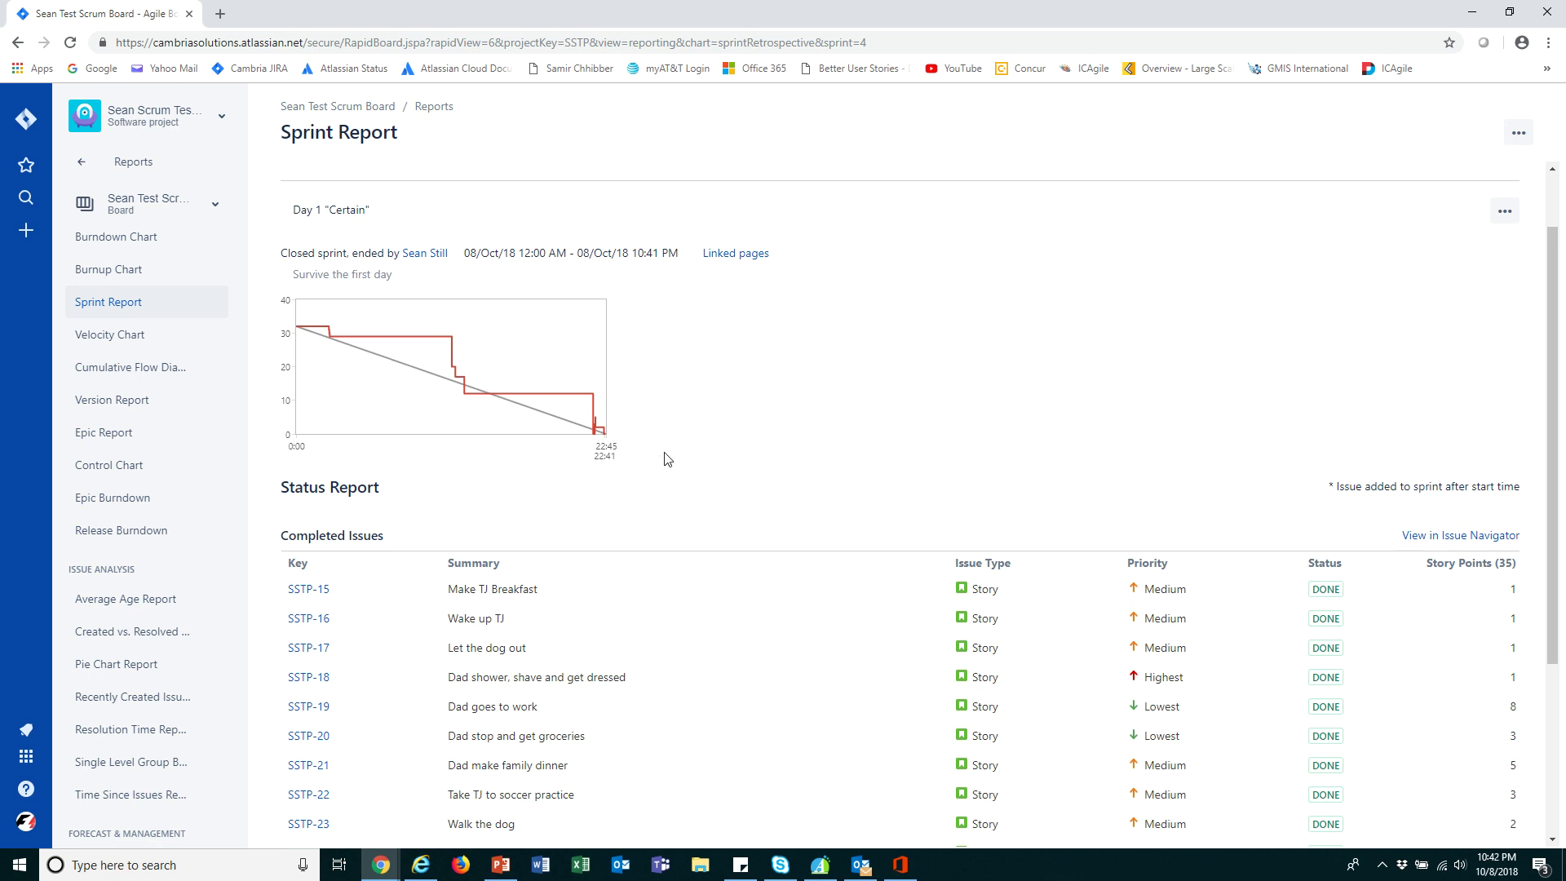
scroll(665, 459, down, 3)
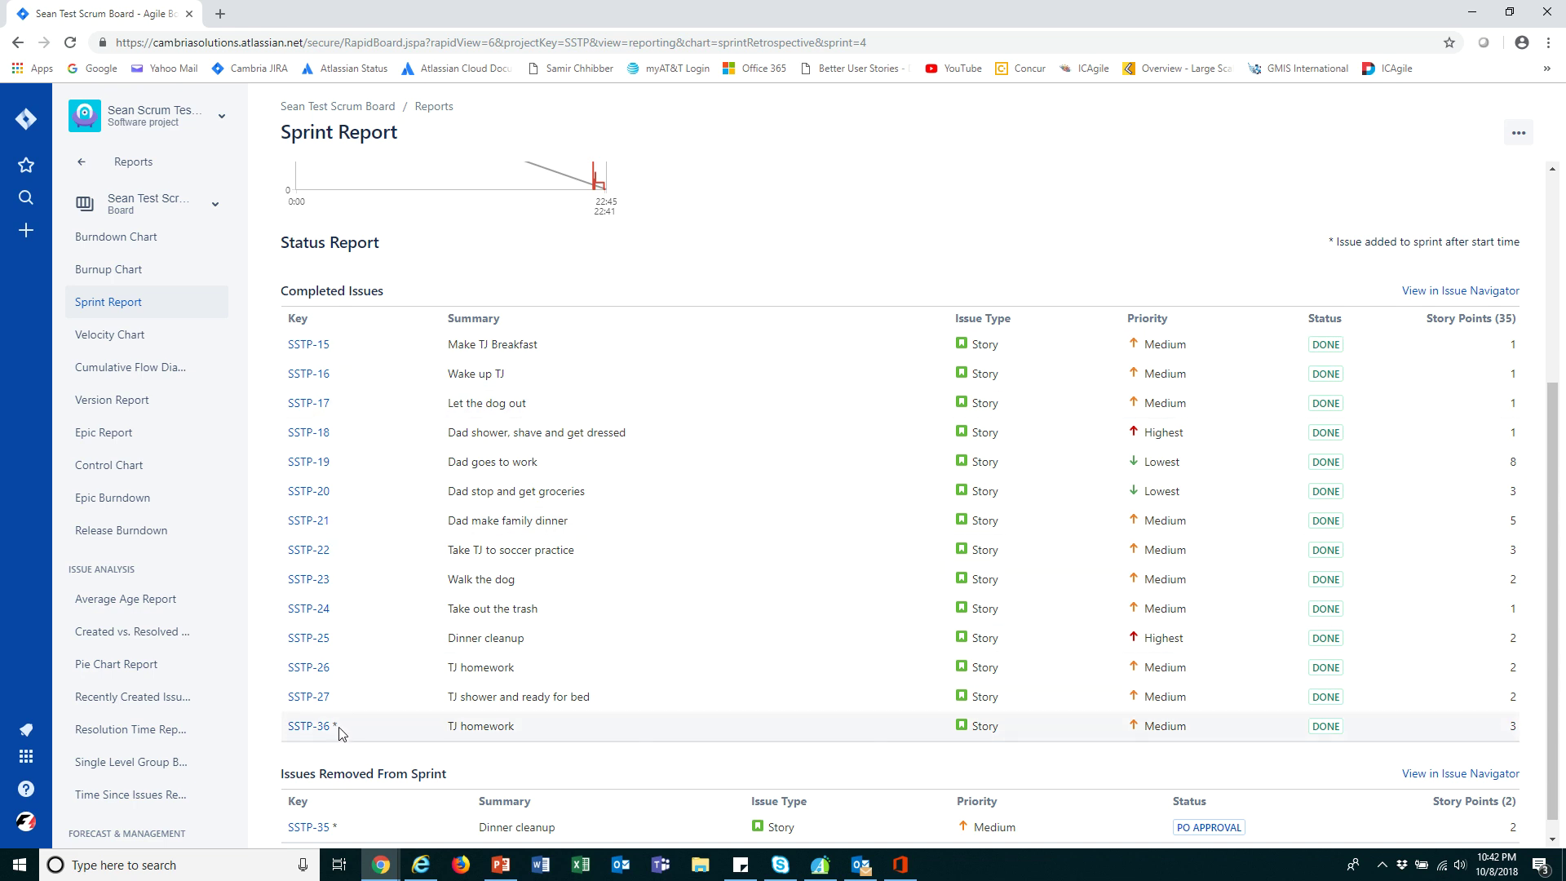
mouse_move(344, 738)
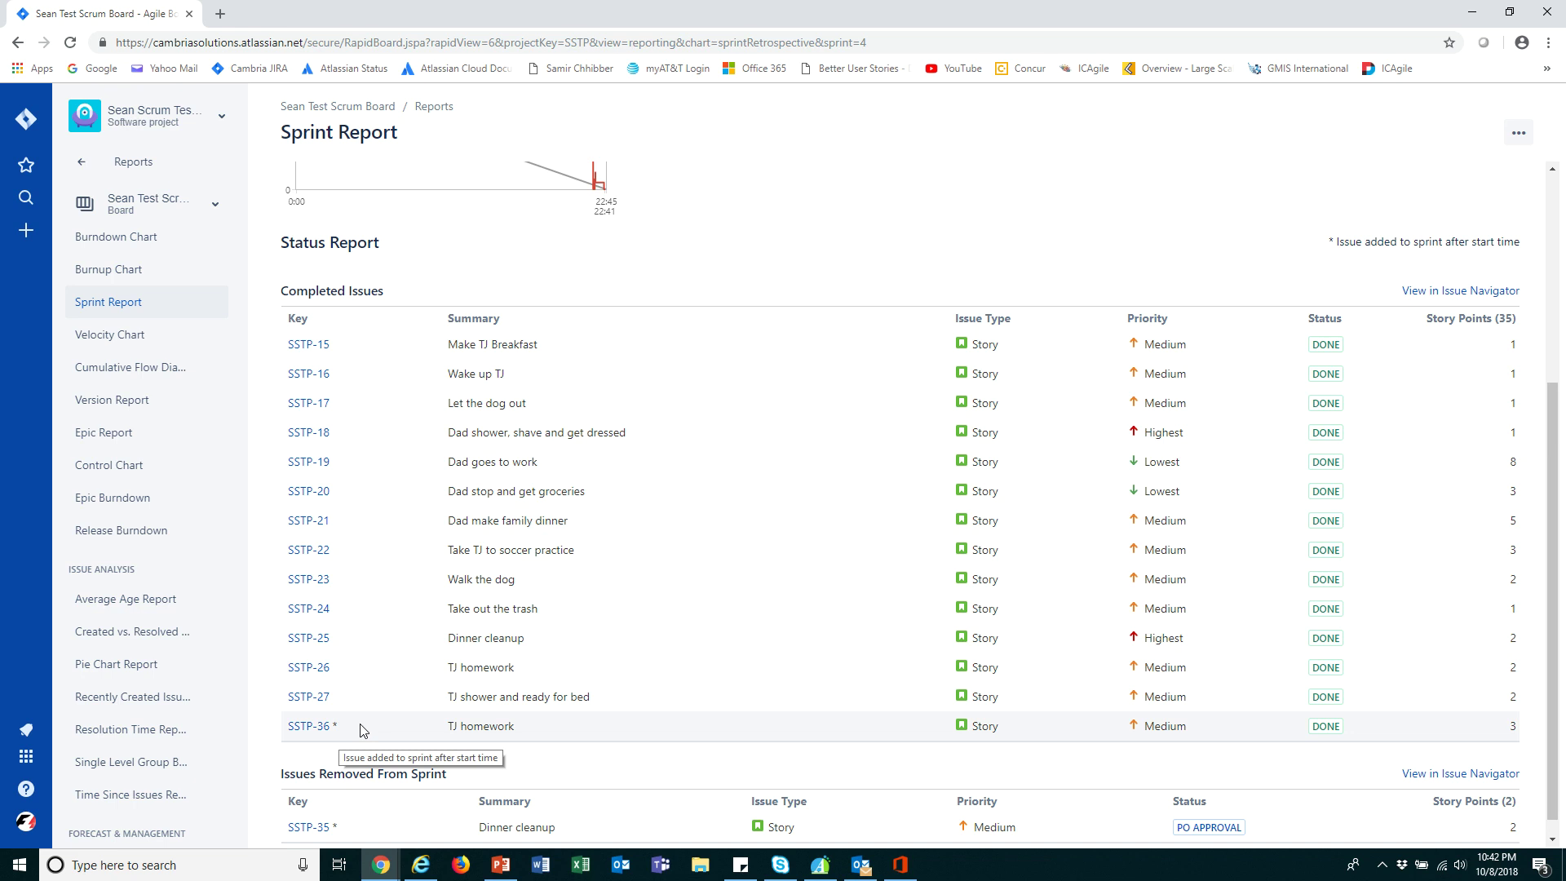
scroll(593, 668, down, 1)
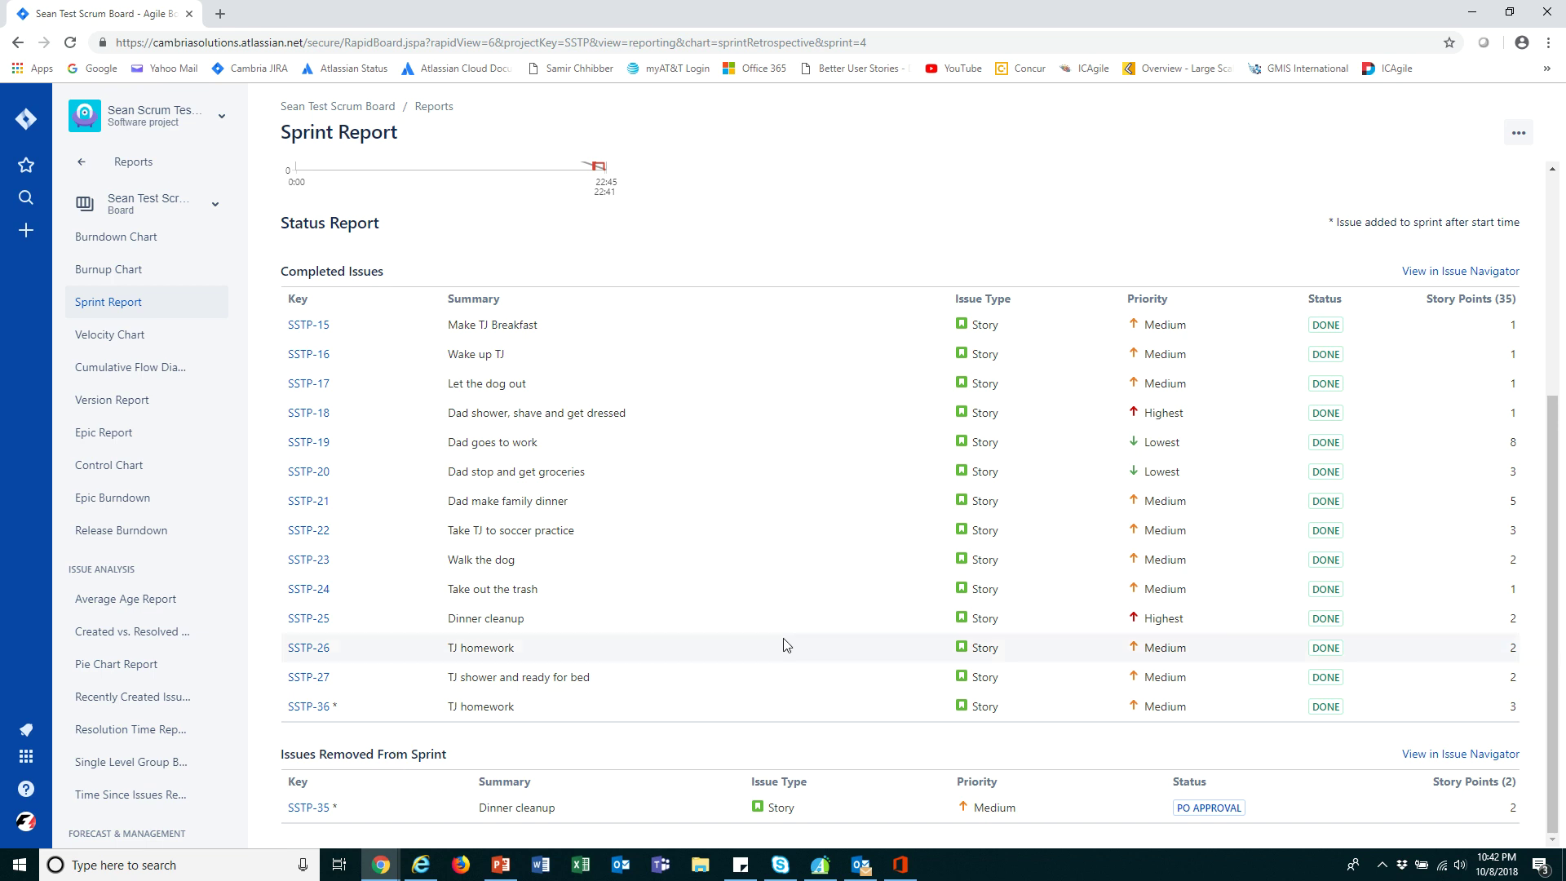
scroll(789, 673, up, 4)
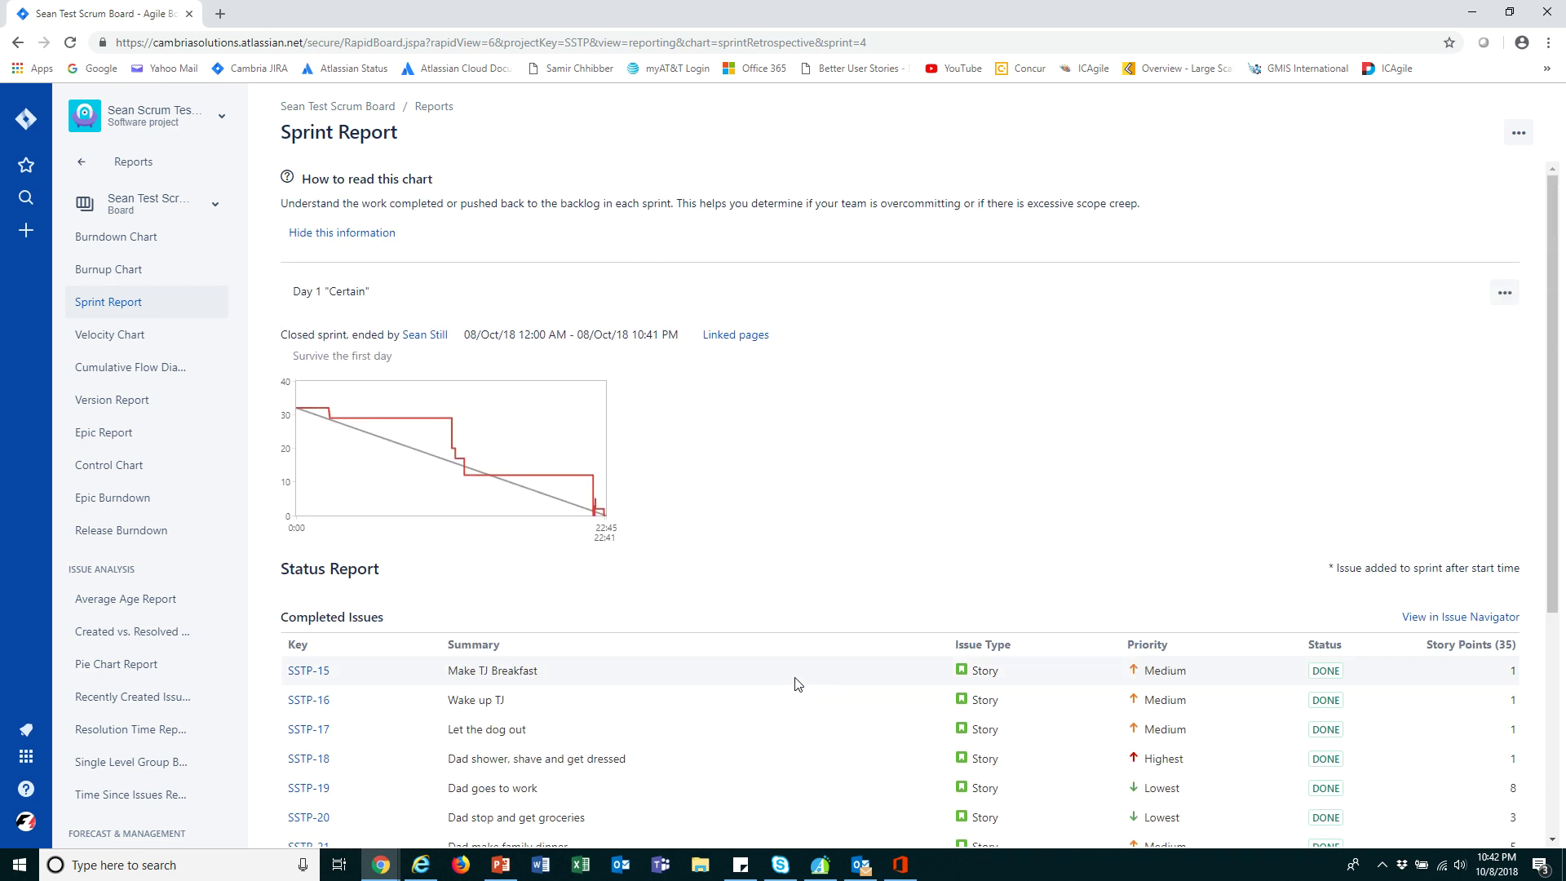
Show the sprint's completed issues in the Issue Navigator and view the details of SSTP-27, SSTP-26 and SSTP-25.
click(1452, 619)
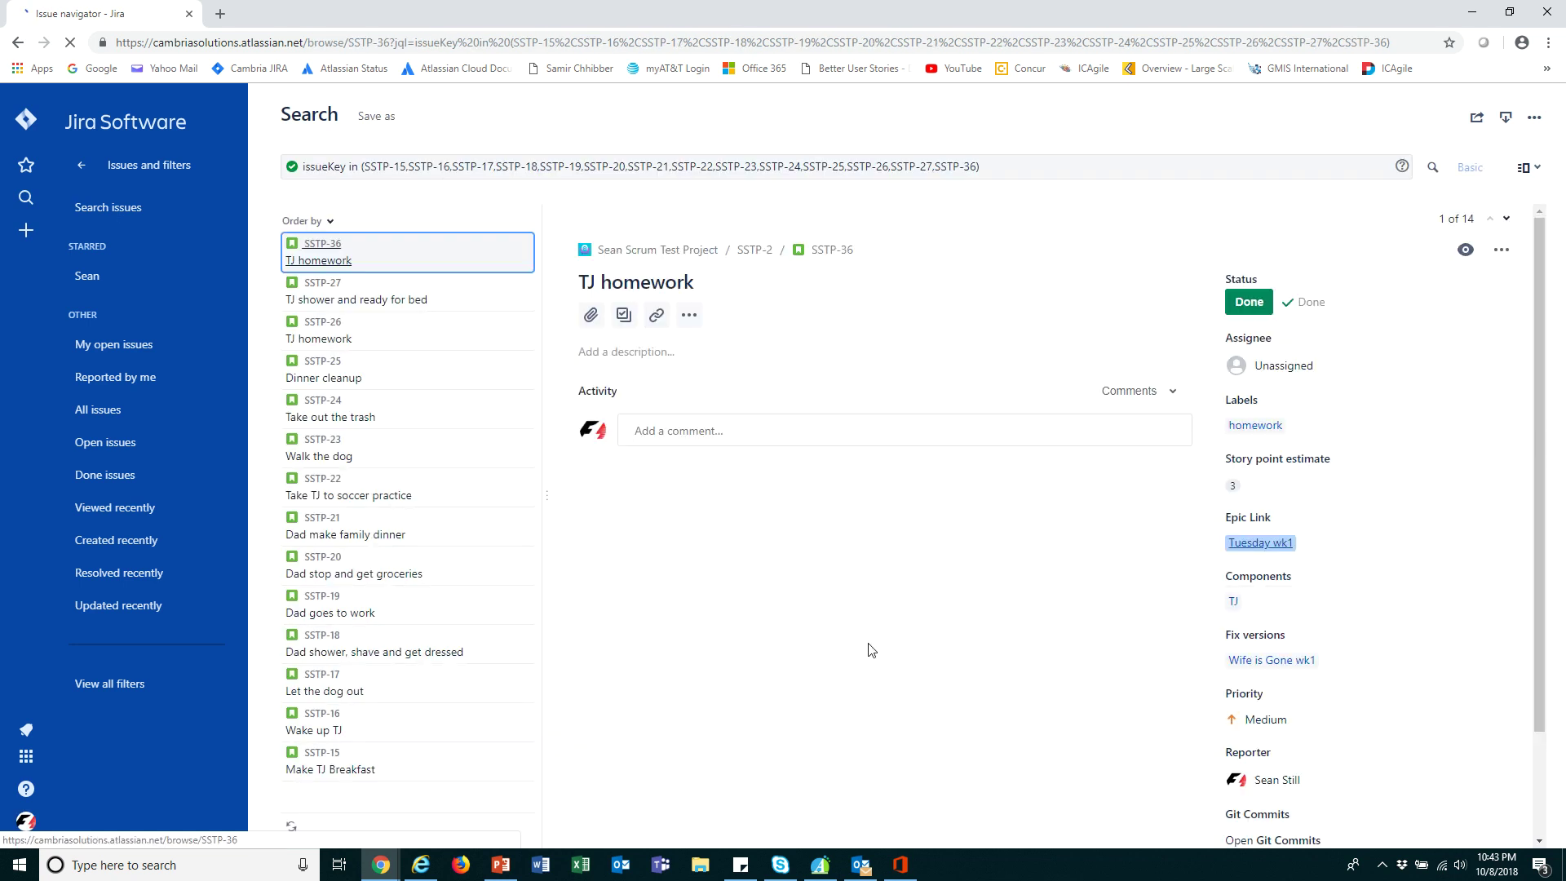
click(395, 295)
click(409, 338)
click(413, 378)
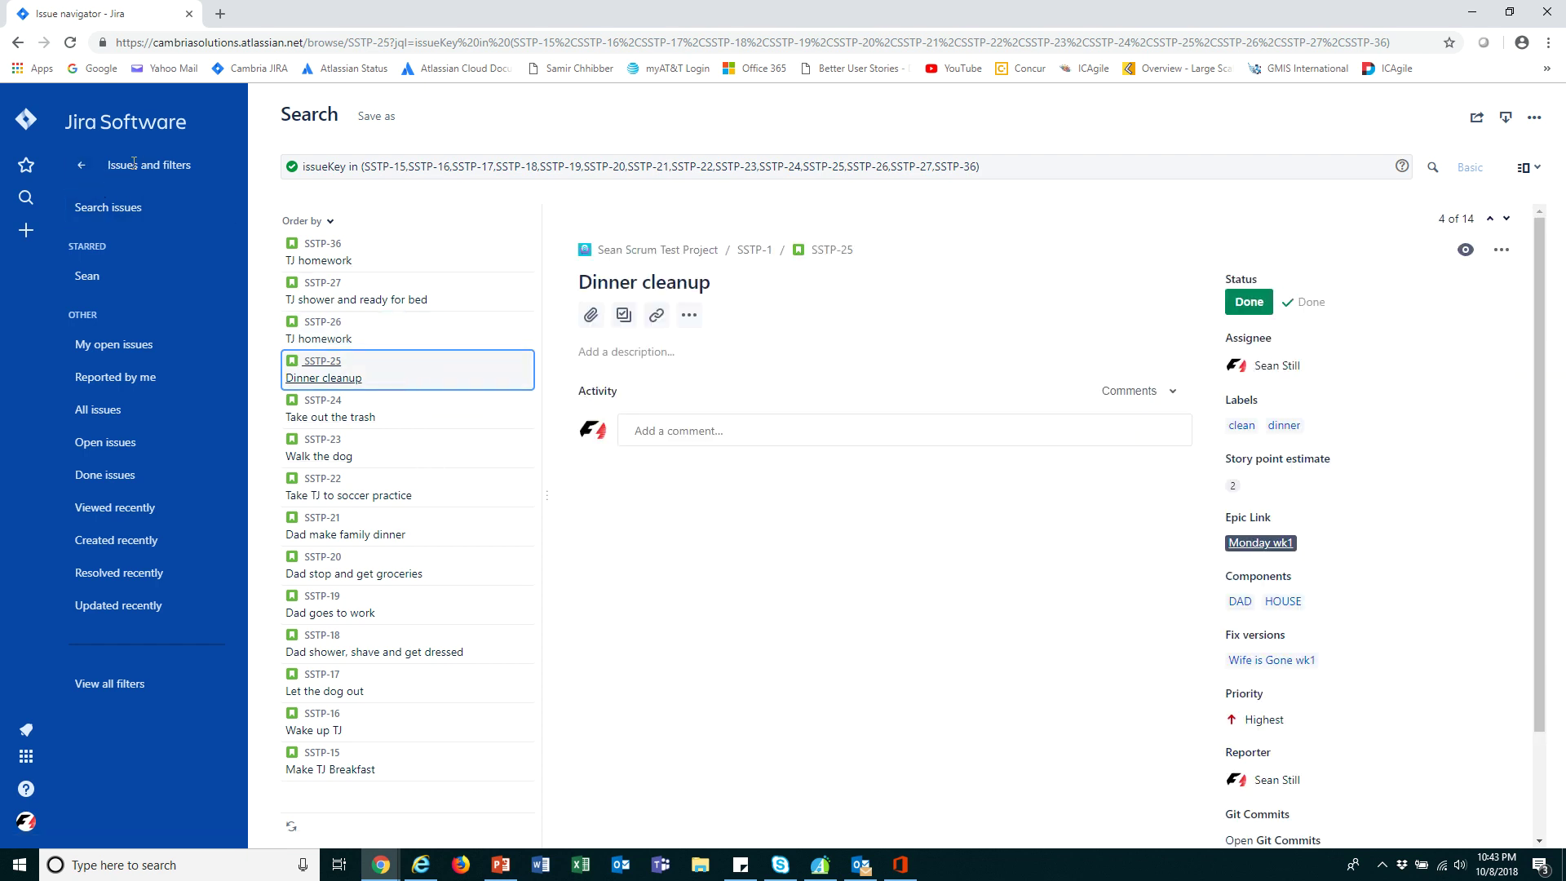
Return from the issue search to the Scrum test project's Sprint Report by way of the project list.
click(79, 171)
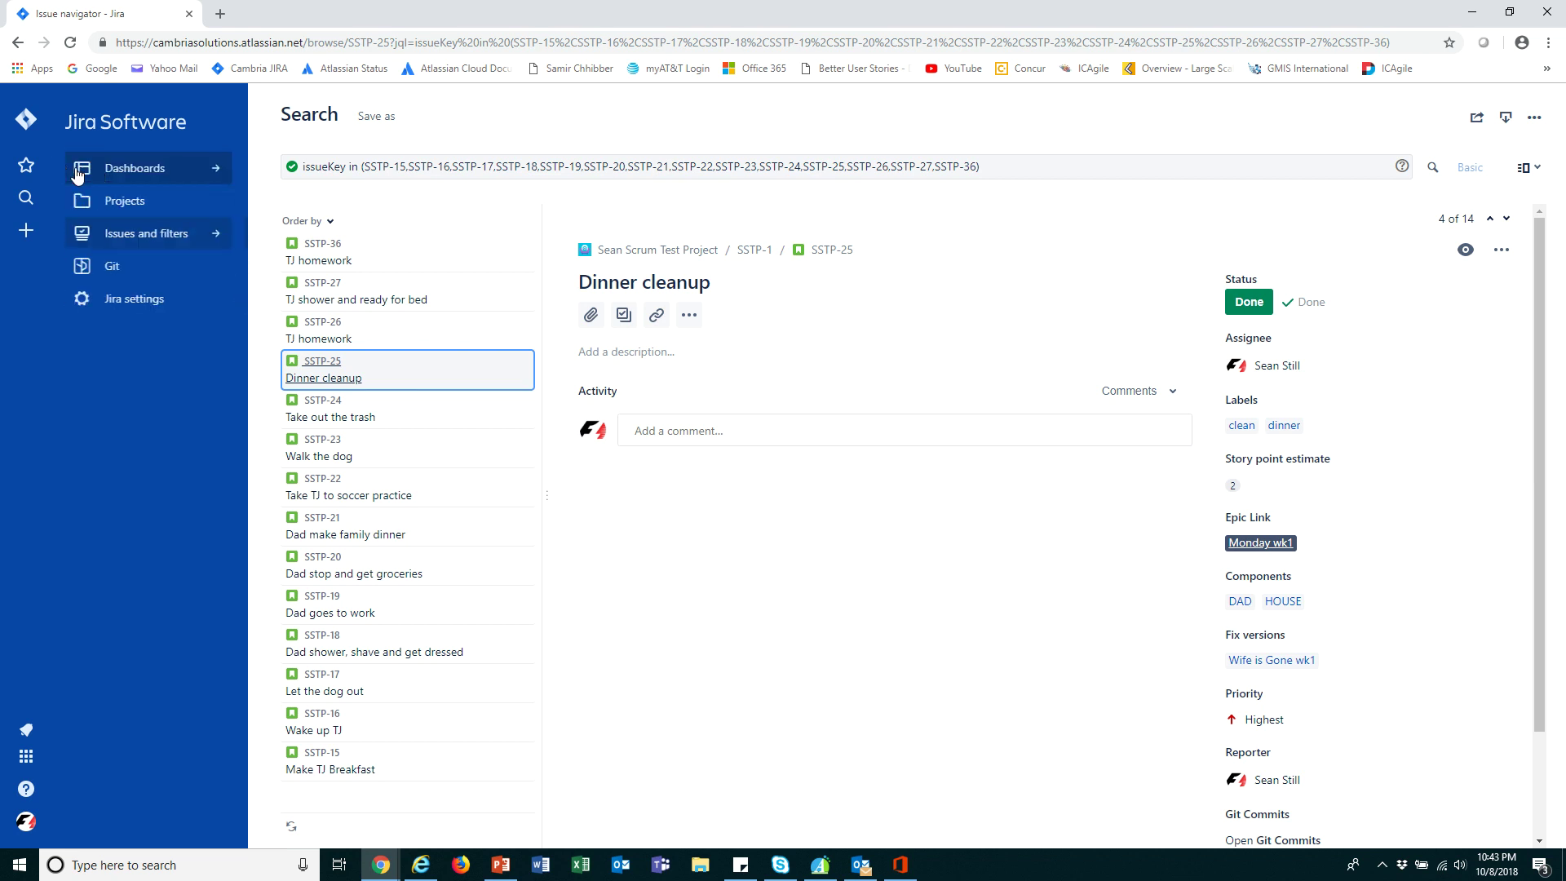
click(124, 211)
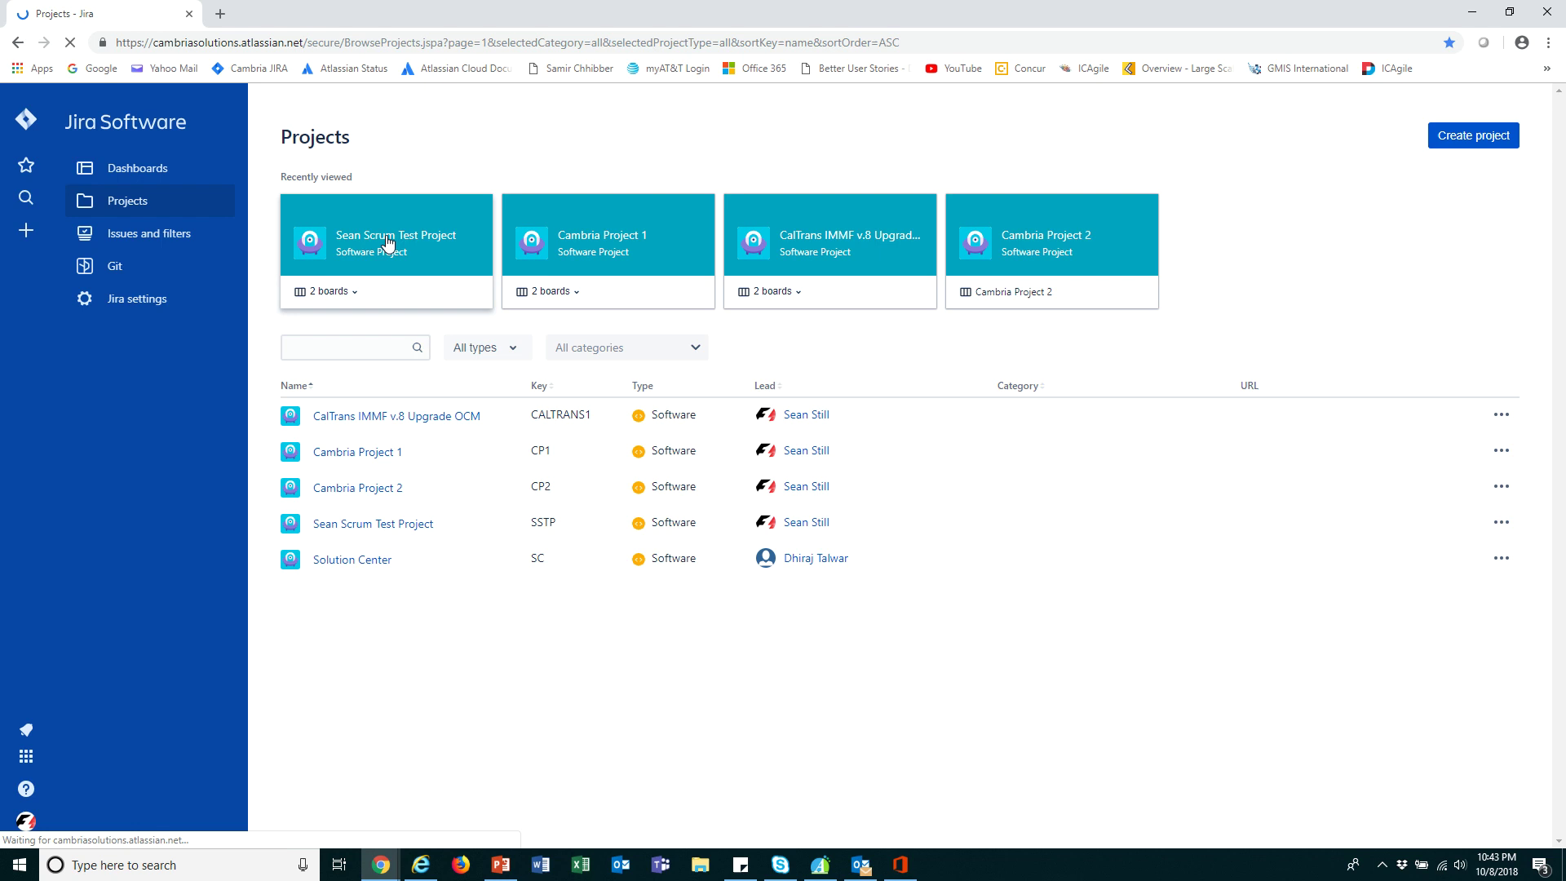
click(388, 243)
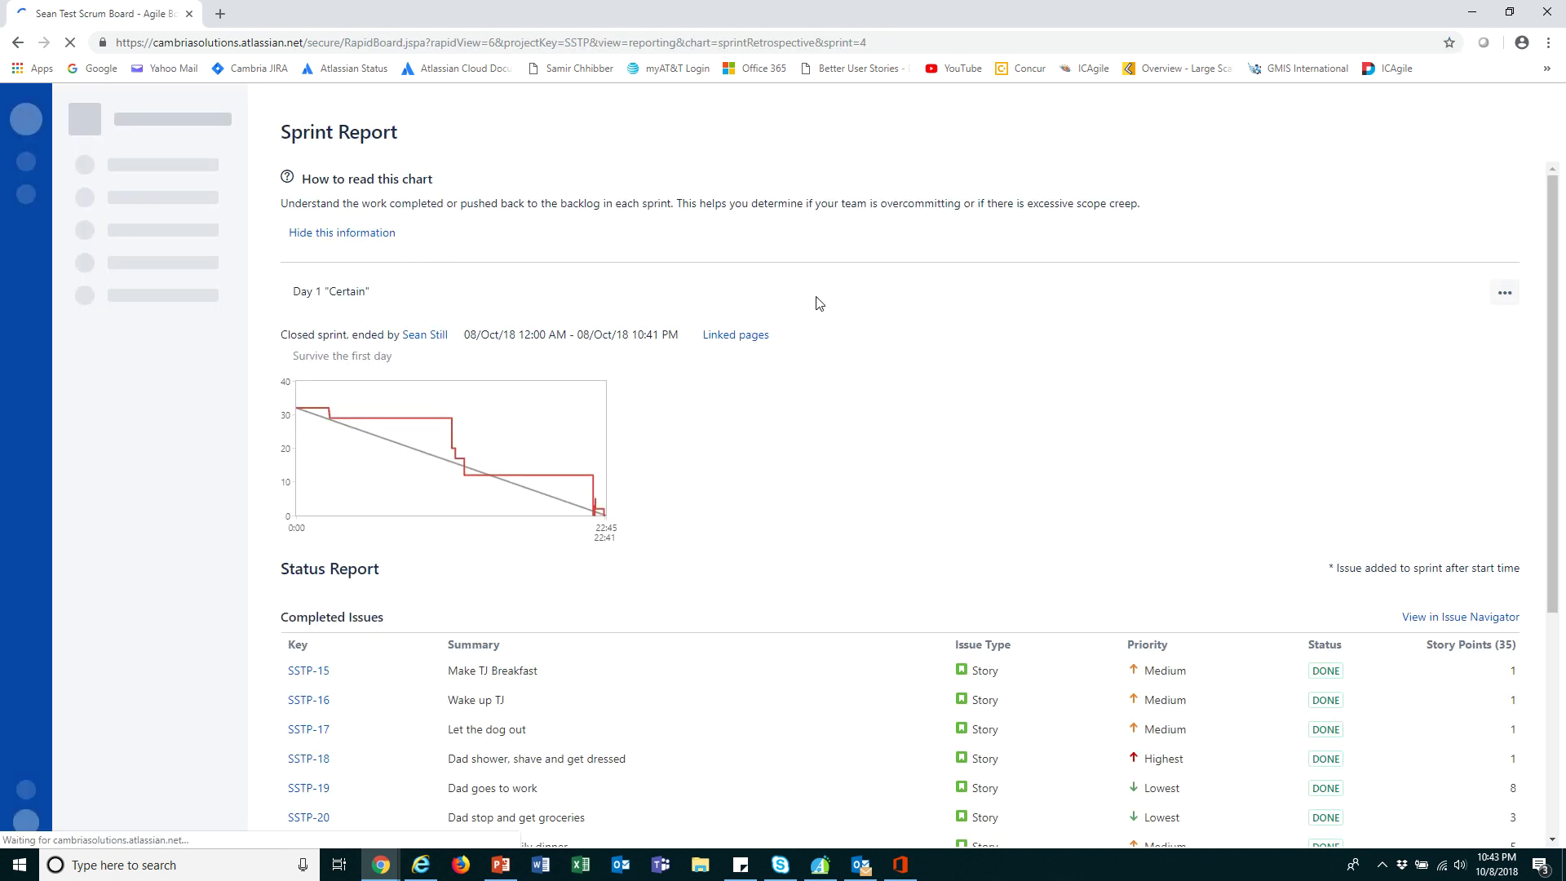
Compare the Sprint Report's completed story points and removed Dinner cleanup issue with its burndown chart.
scroll(873, 455, down, 3)
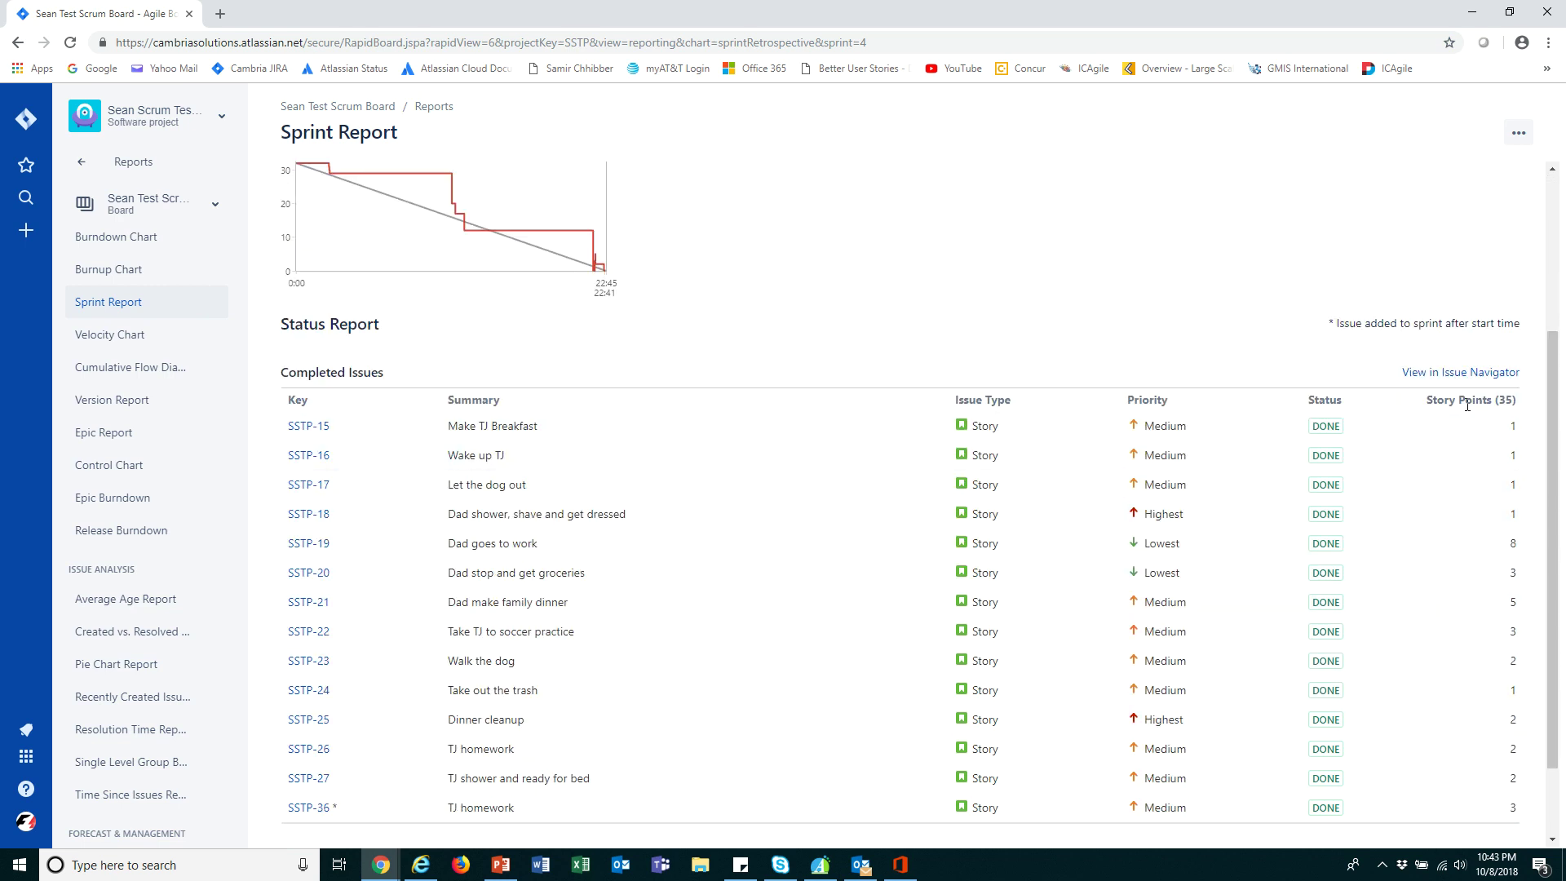
scroll(1511, 401, down, 2)
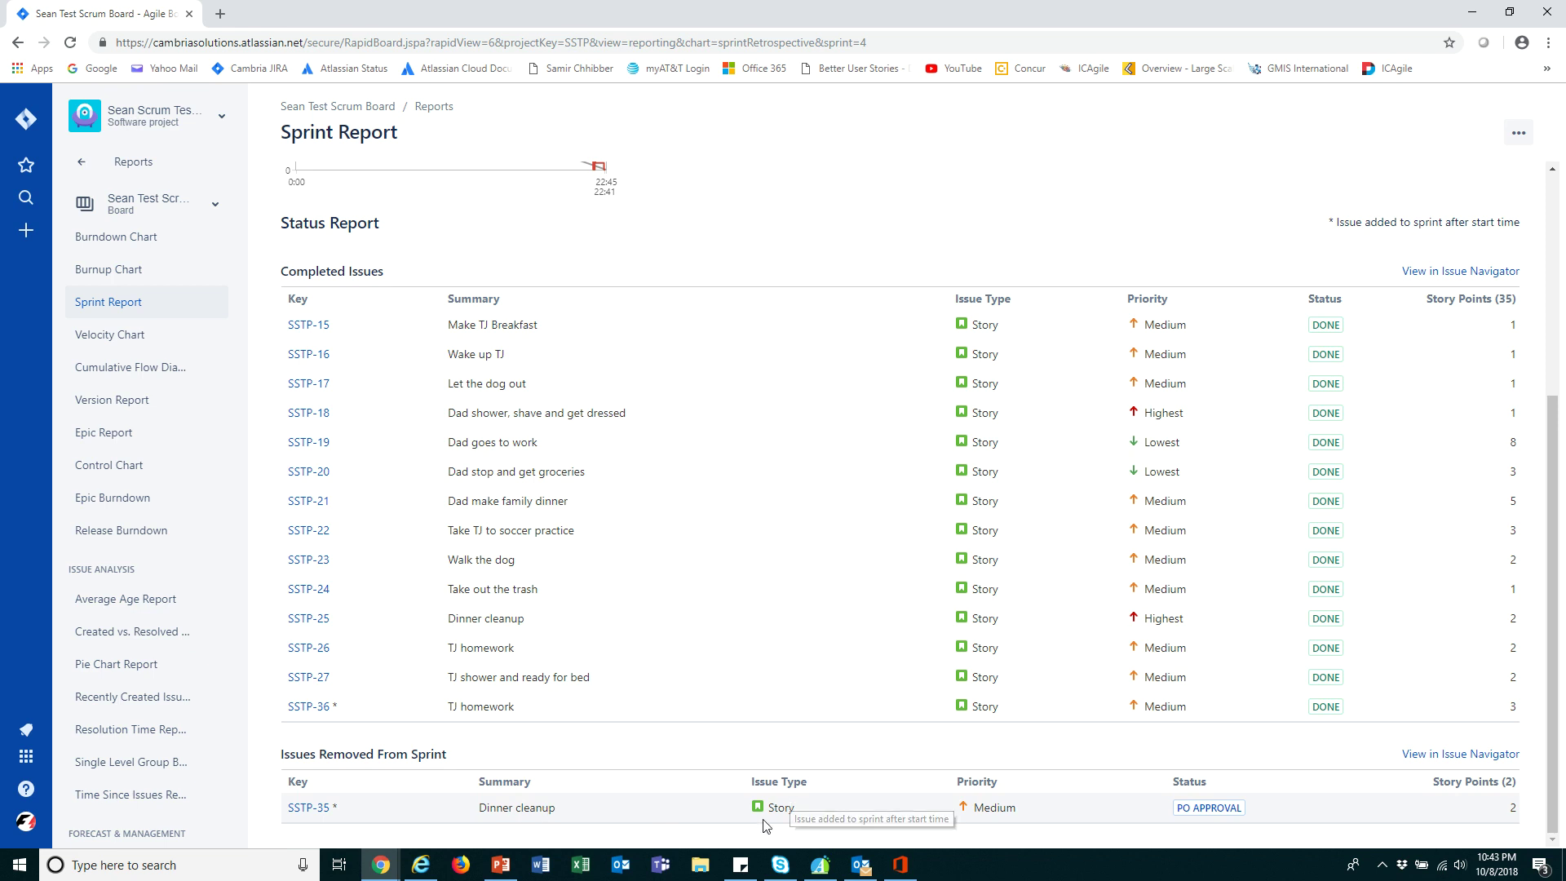
scroll(748, 536, up, 4)
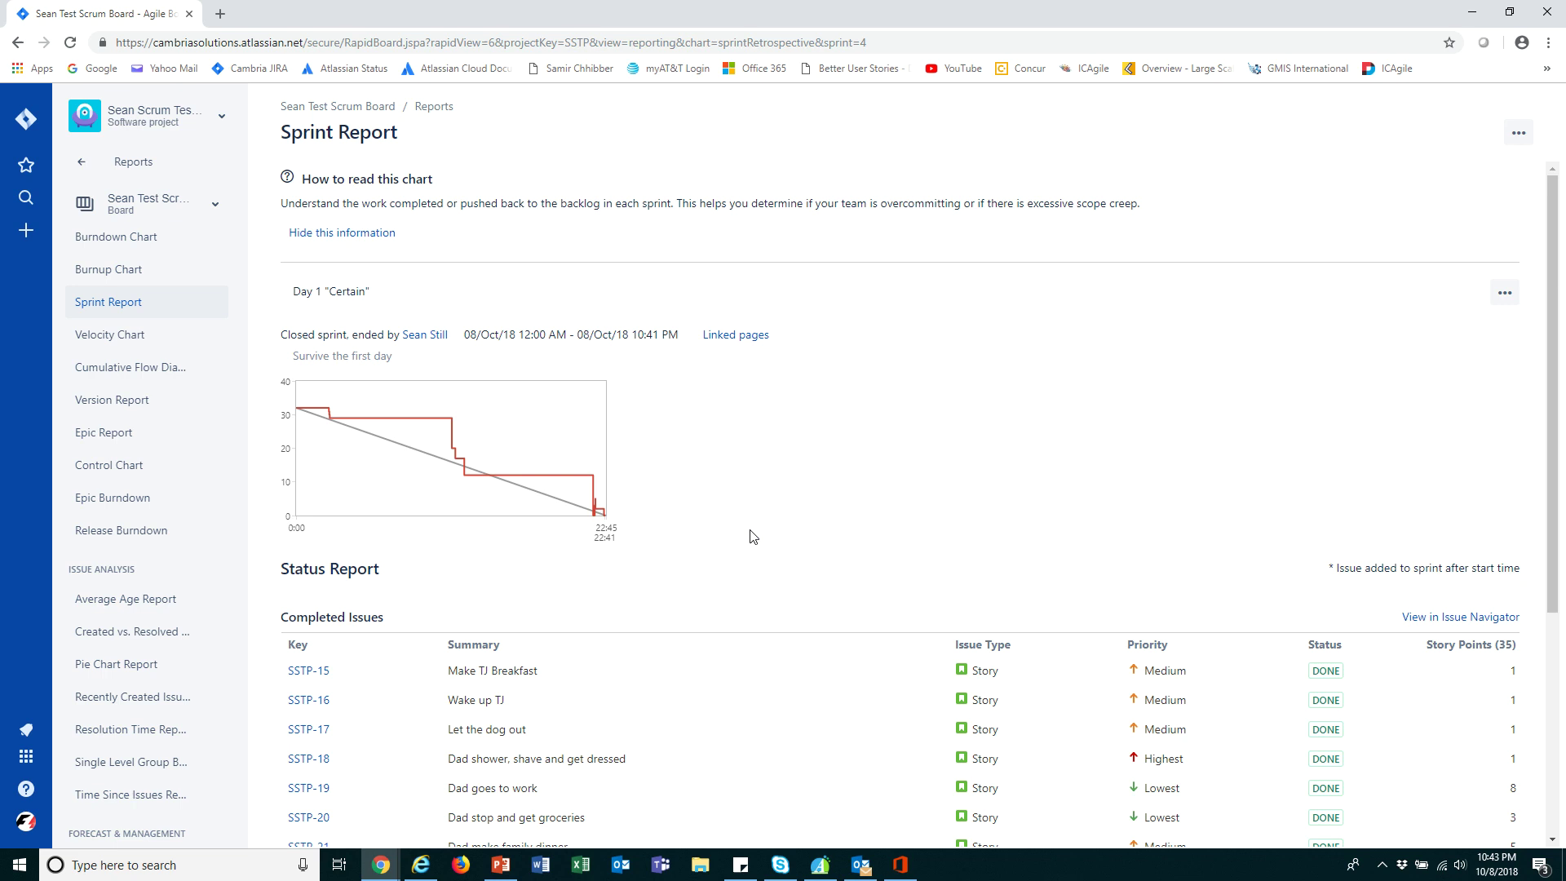
scroll(753, 535, down, 4)
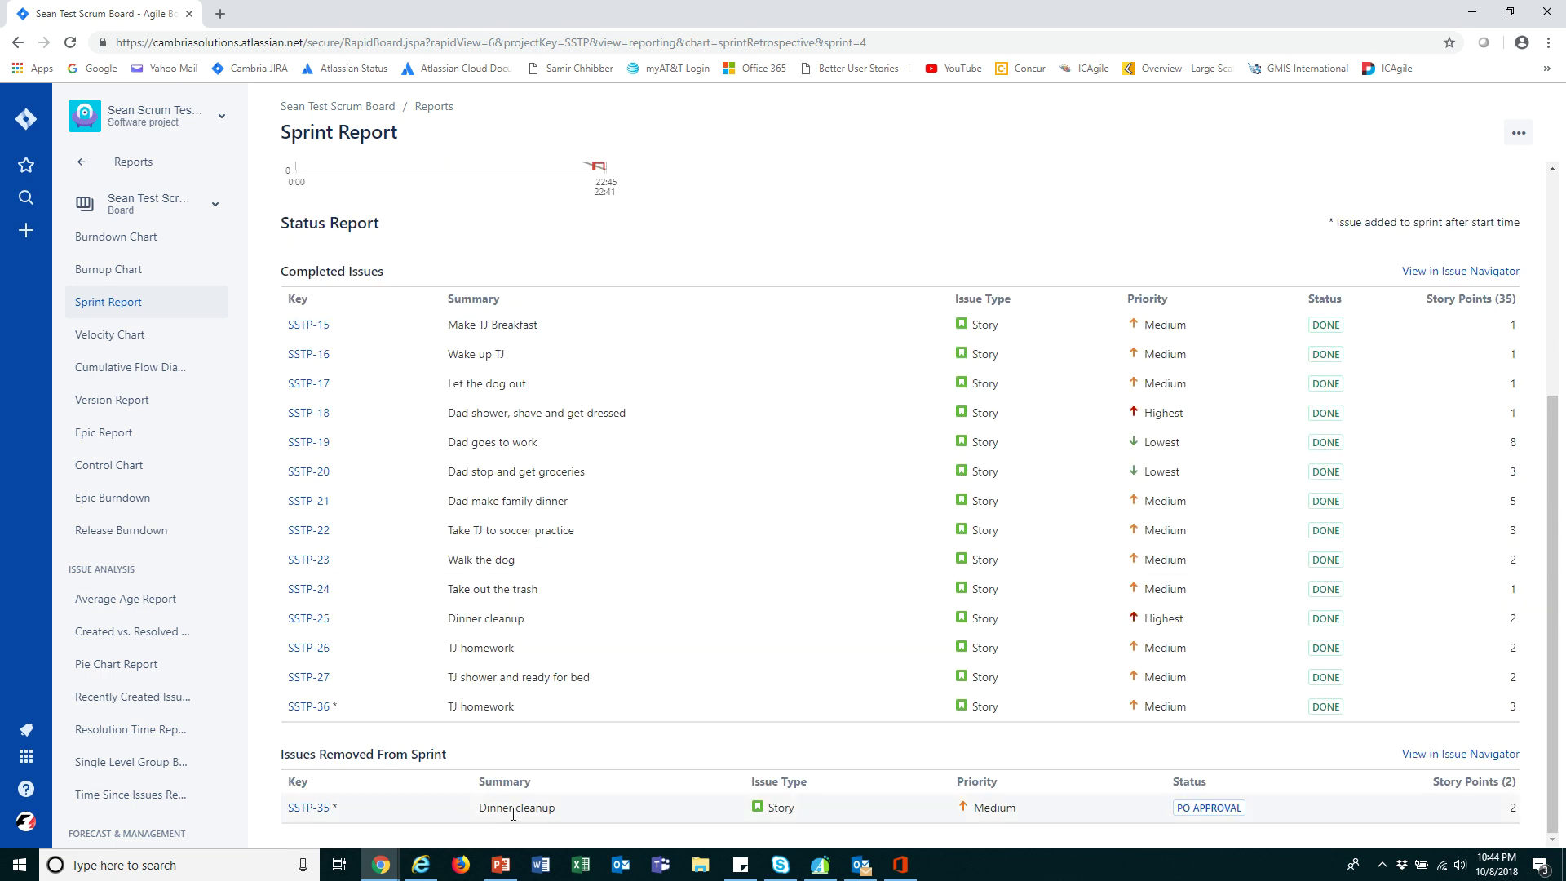
scroll(617, 501, up, 4)
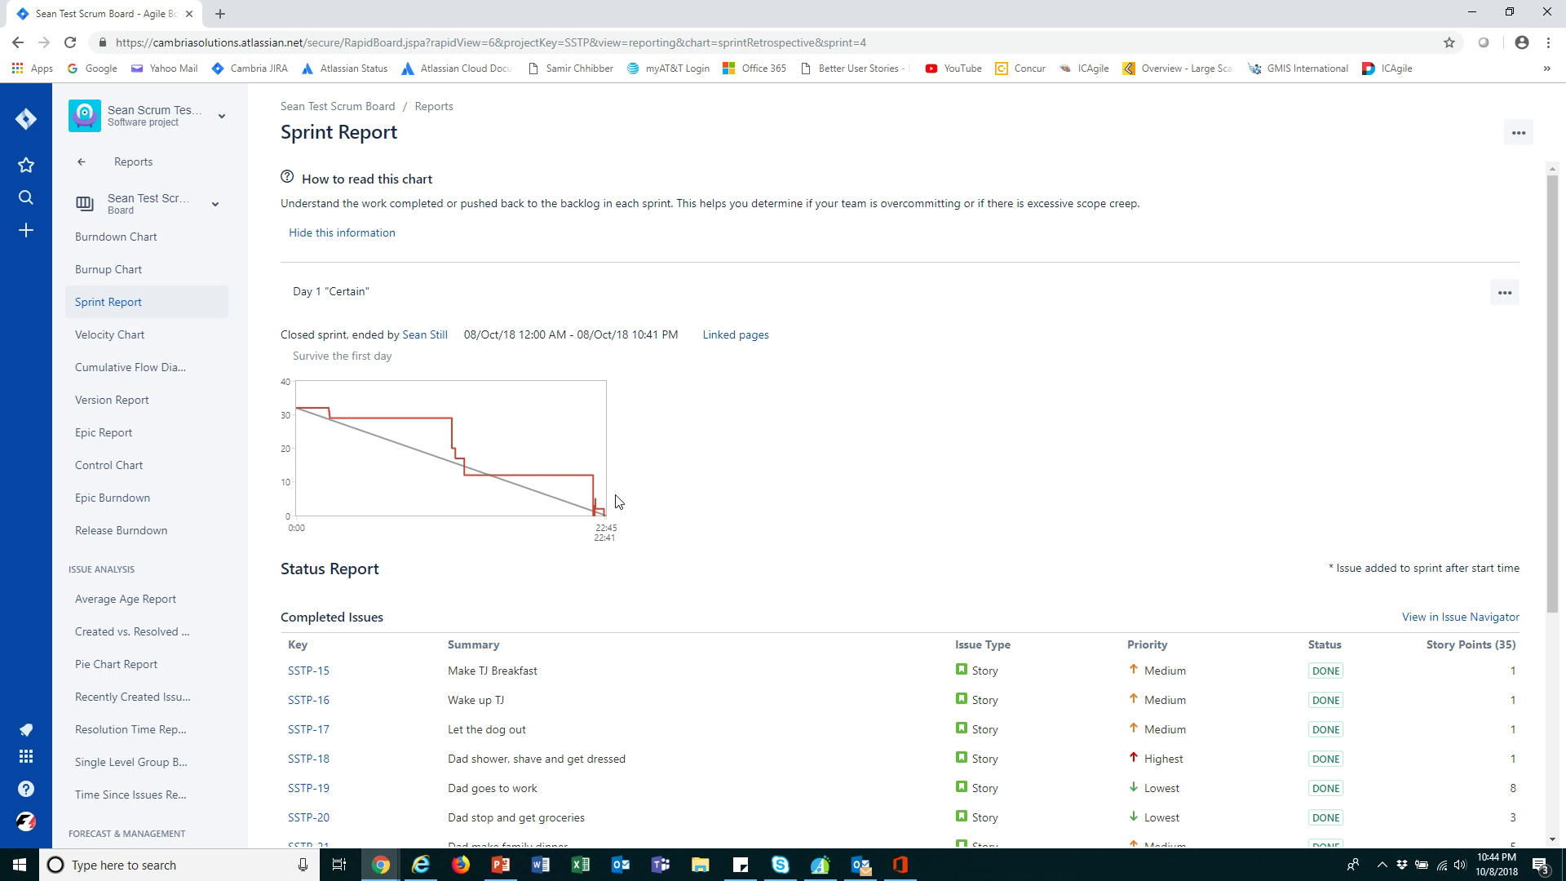
Check the active sprints board after the sprint's closure, and open the backlog.
click(84, 163)
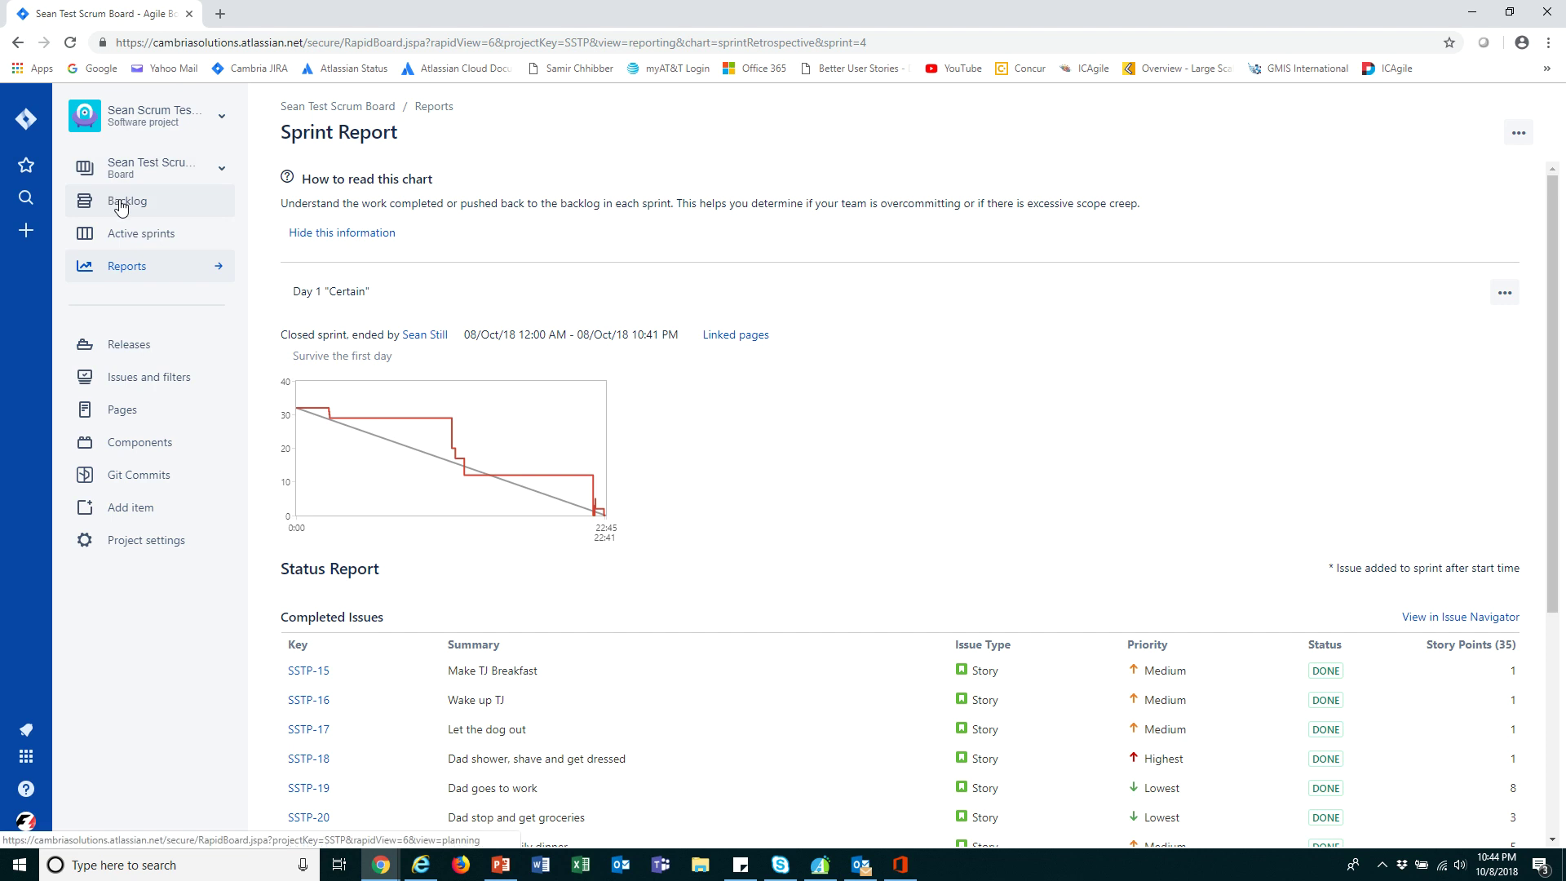
click(146, 237)
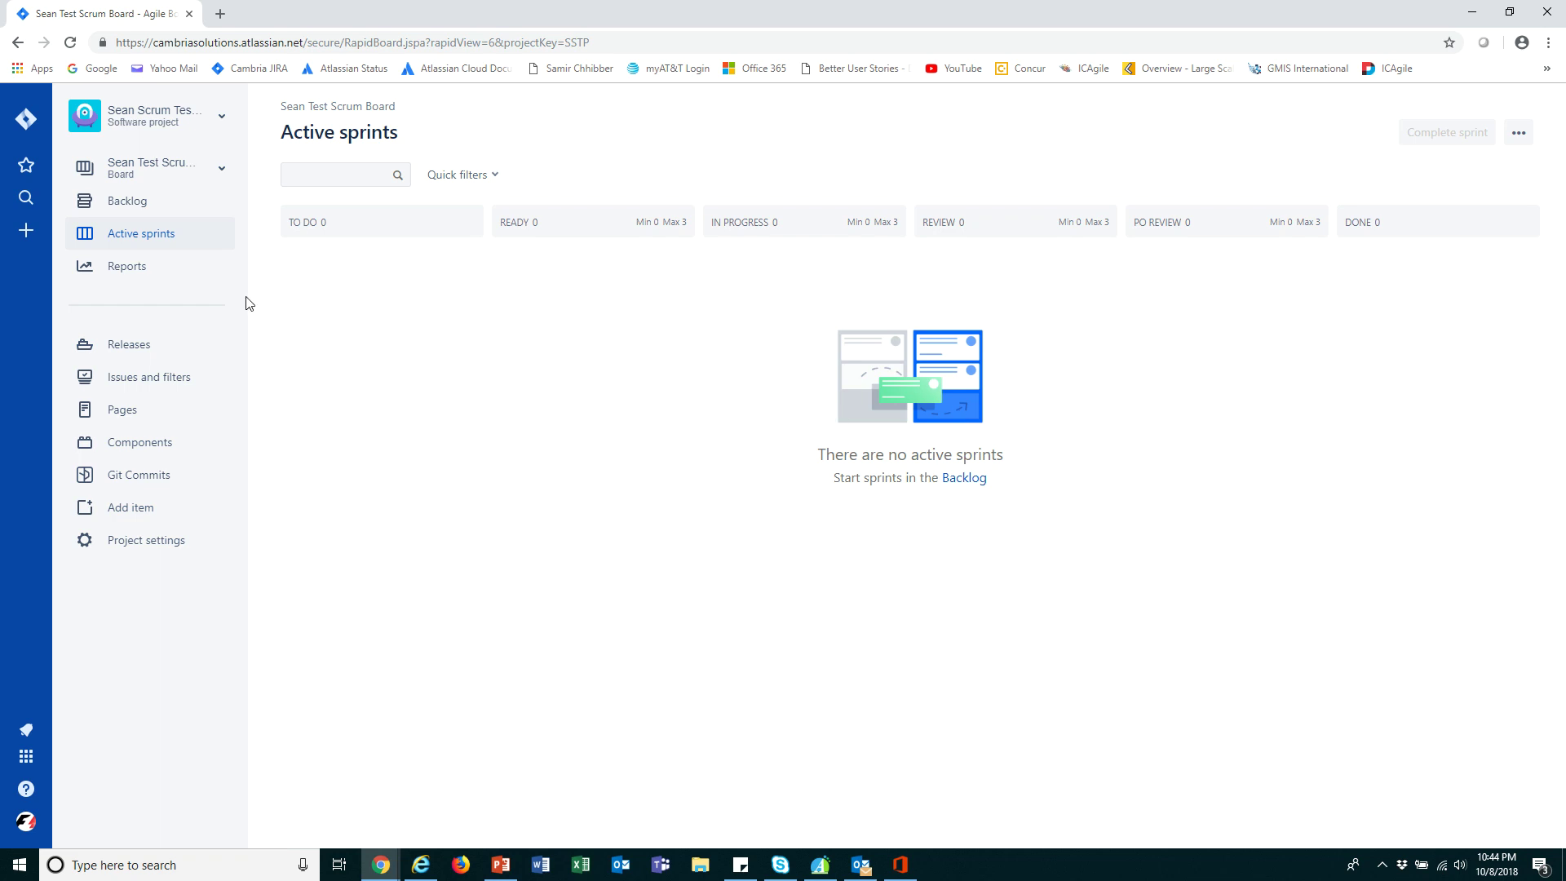
click(128, 203)
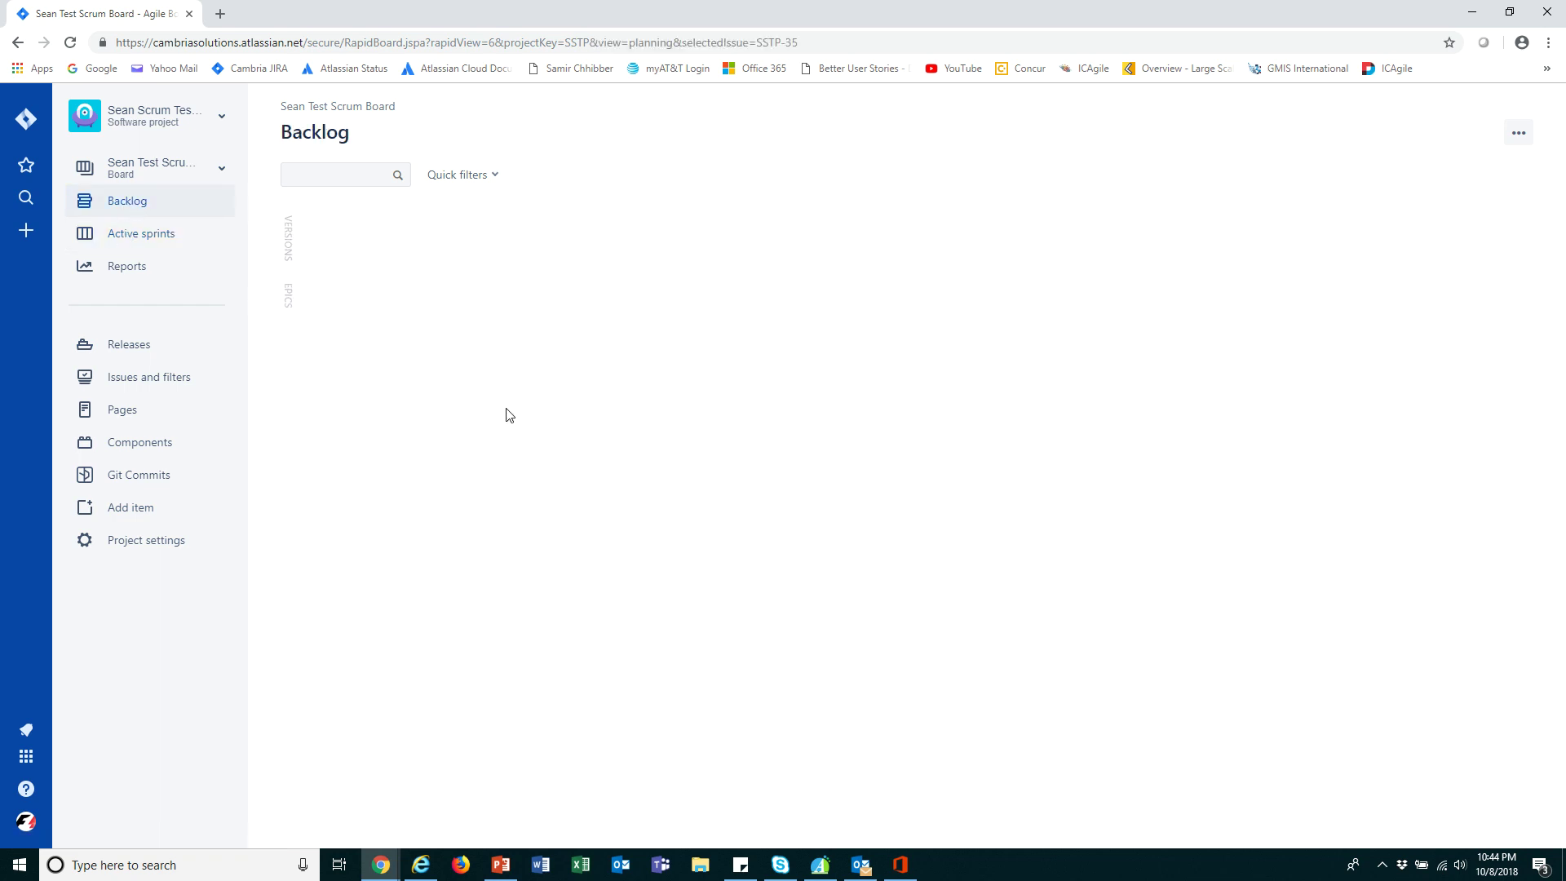